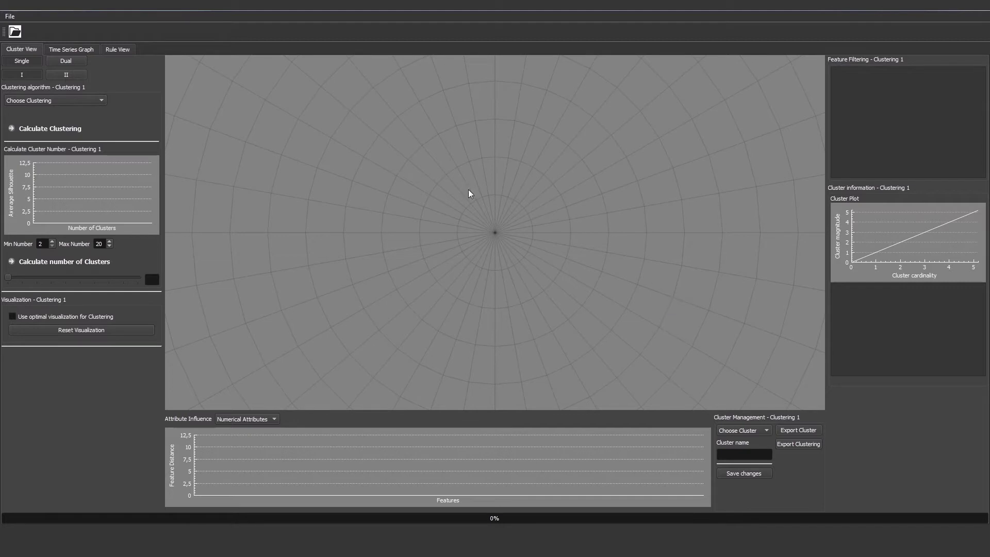
Step: Load the test.csv dataset restricted to the timespan from 1935 to 1987
left_click(15, 32)
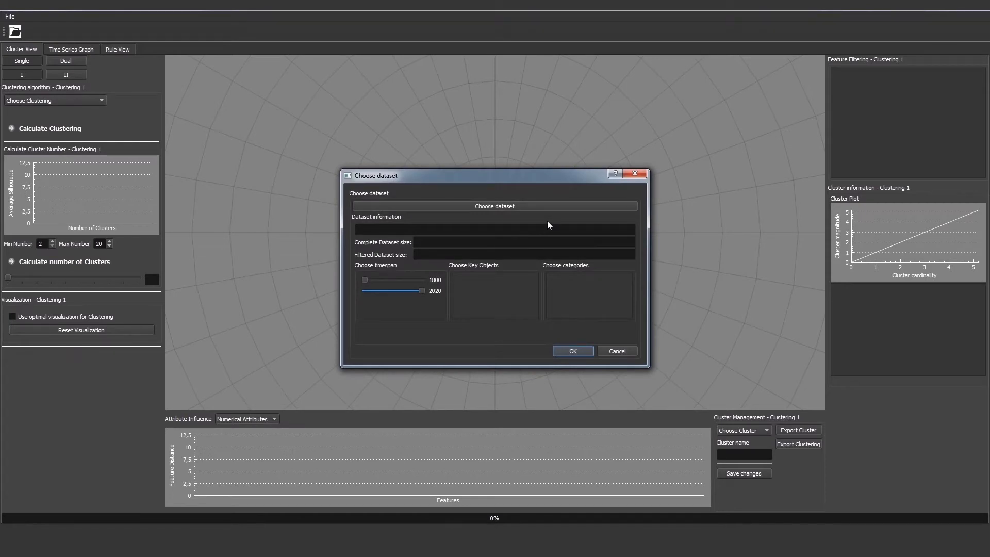
left_click(519, 206)
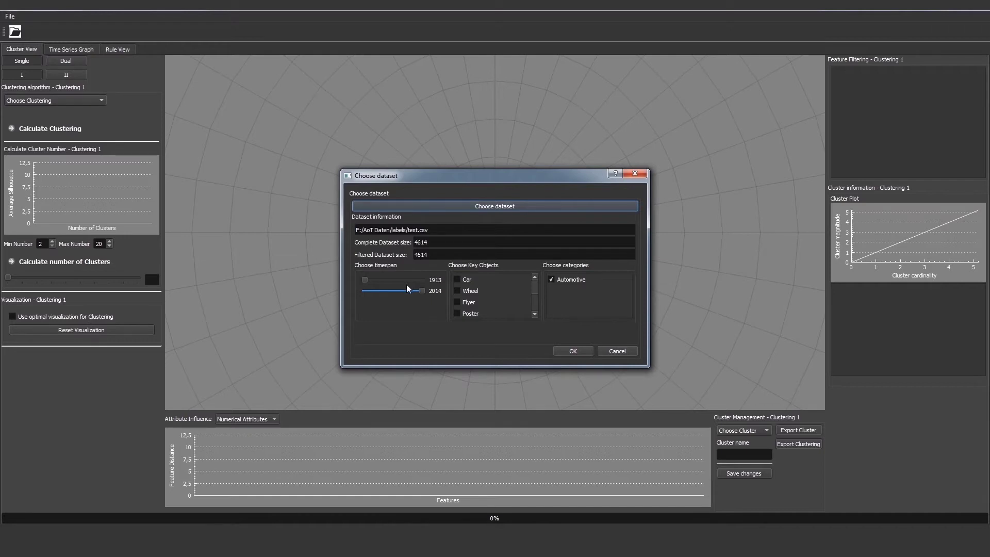
left_click(363, 281)
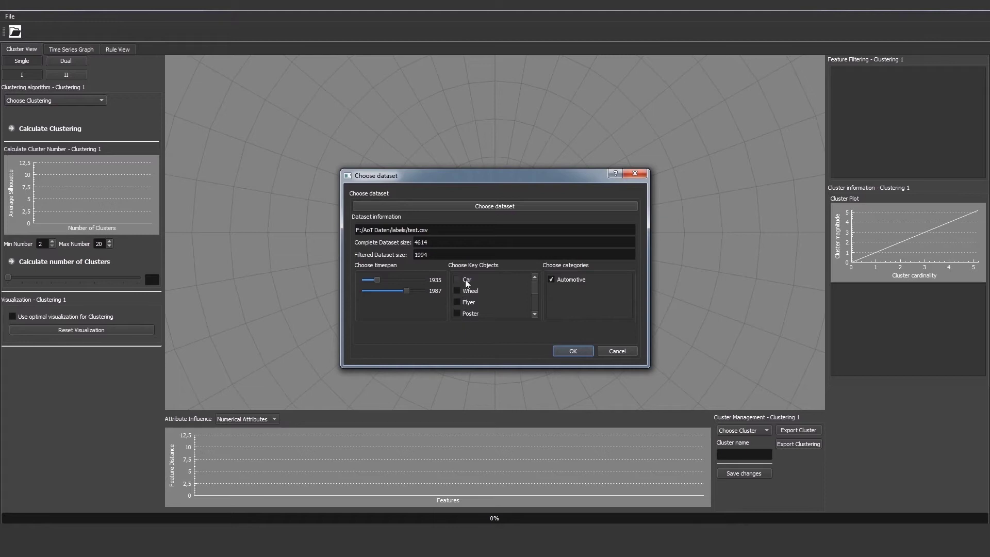
left_click(567, 353)
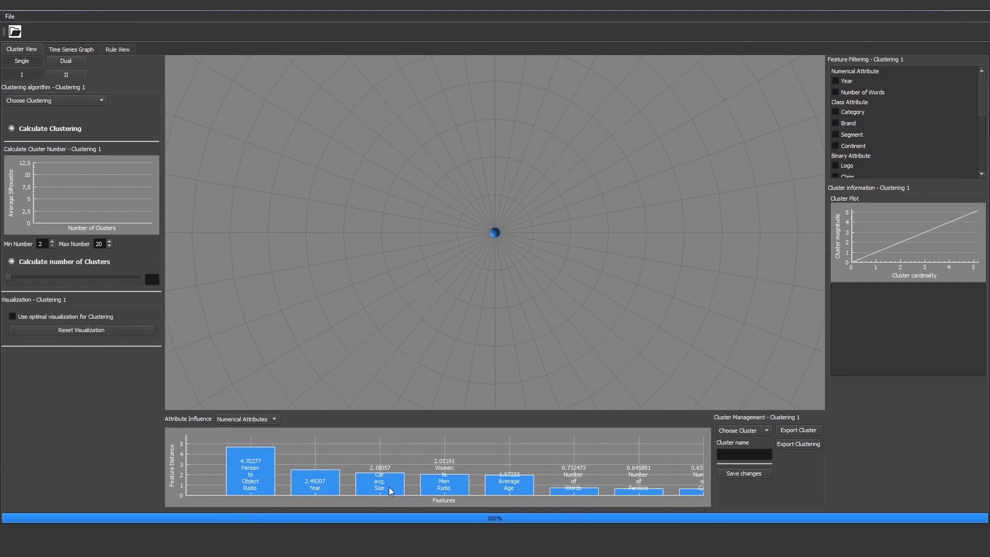
Step: Show the attribute influence for binary attributes and look through the list of features available for filtering
left_click(264, 419)
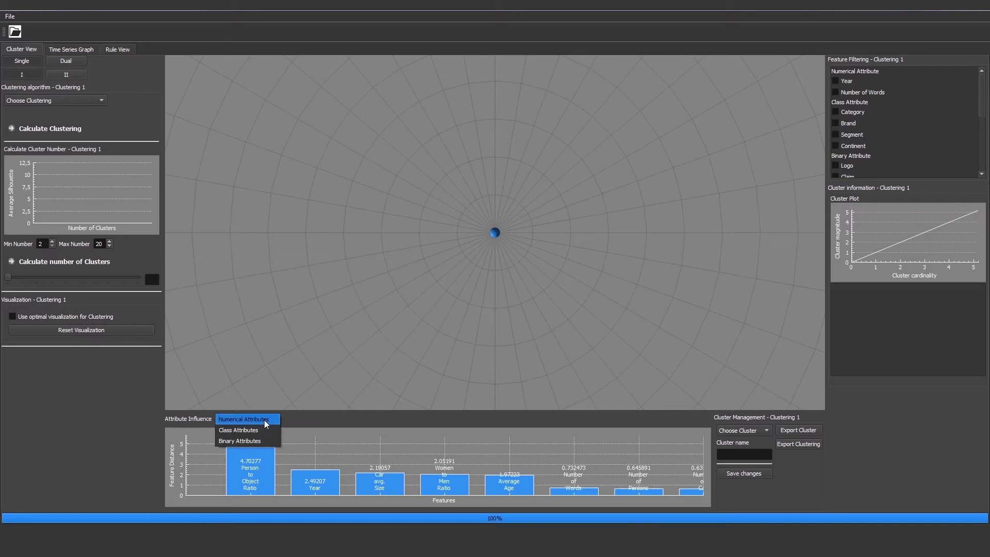
left_click(234, 441)
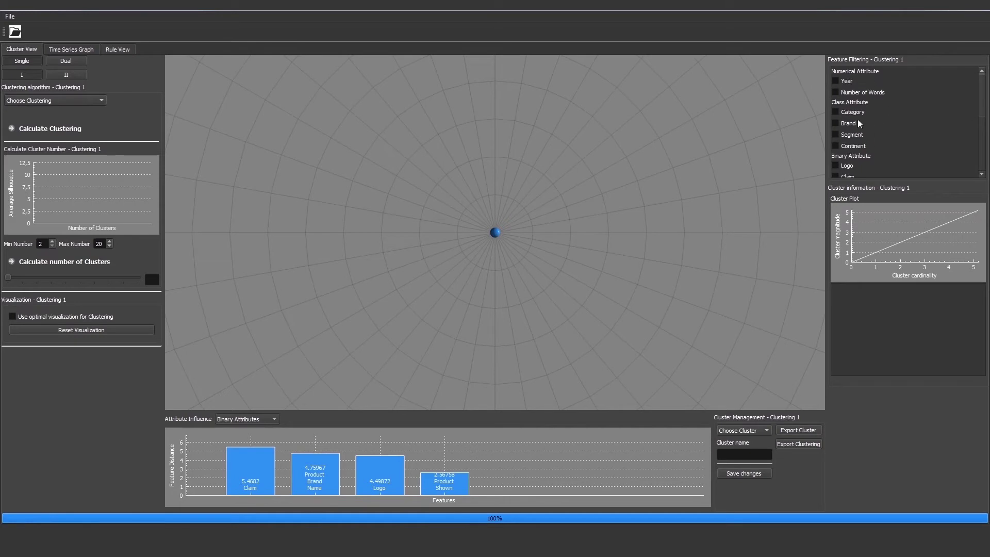
left_click_drag(984, 92, 986, 146)
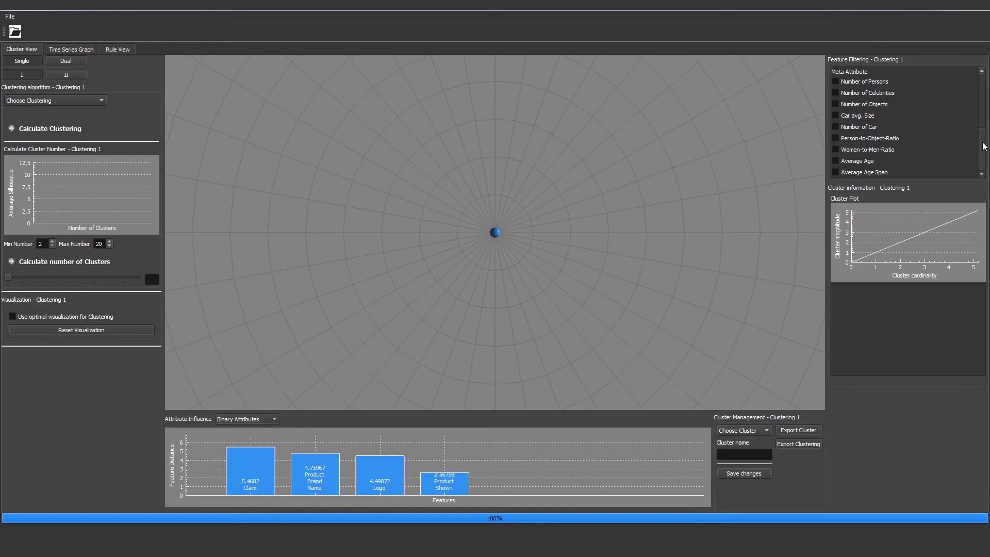
left_click_drag(982, 148, 861, 84)
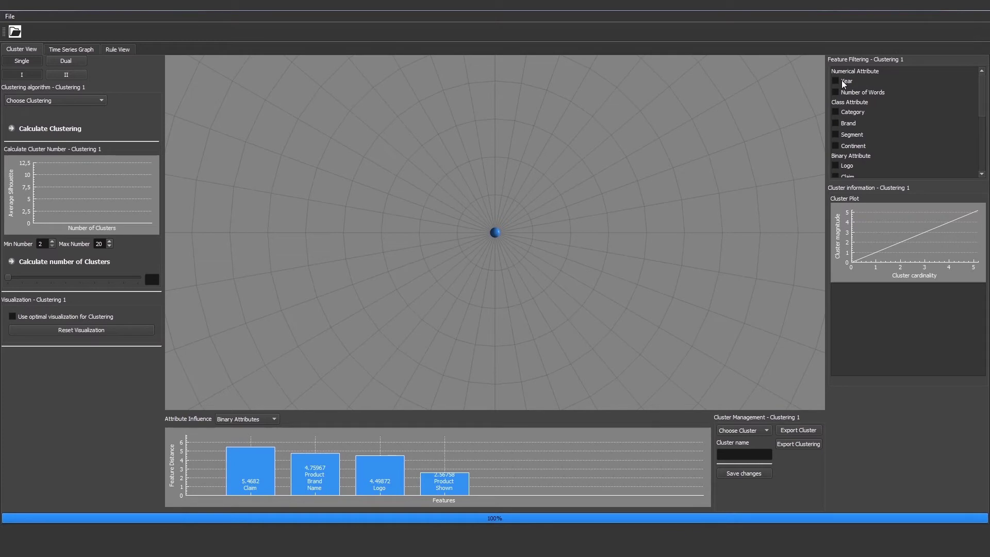
Step: Enable the Year, Number of Words, Logo and Claim features for the clustering
left_click(844, 83)
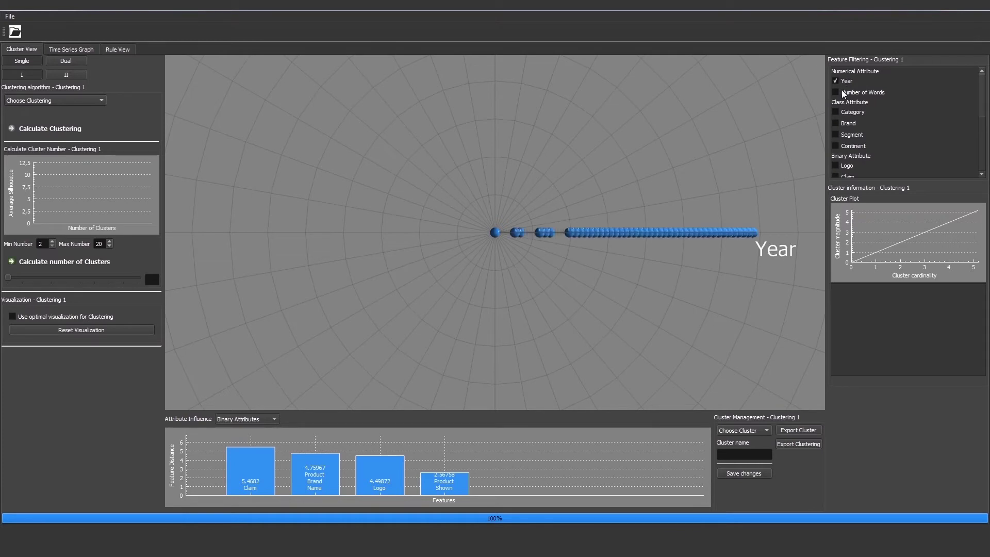
left_click(843, 92)
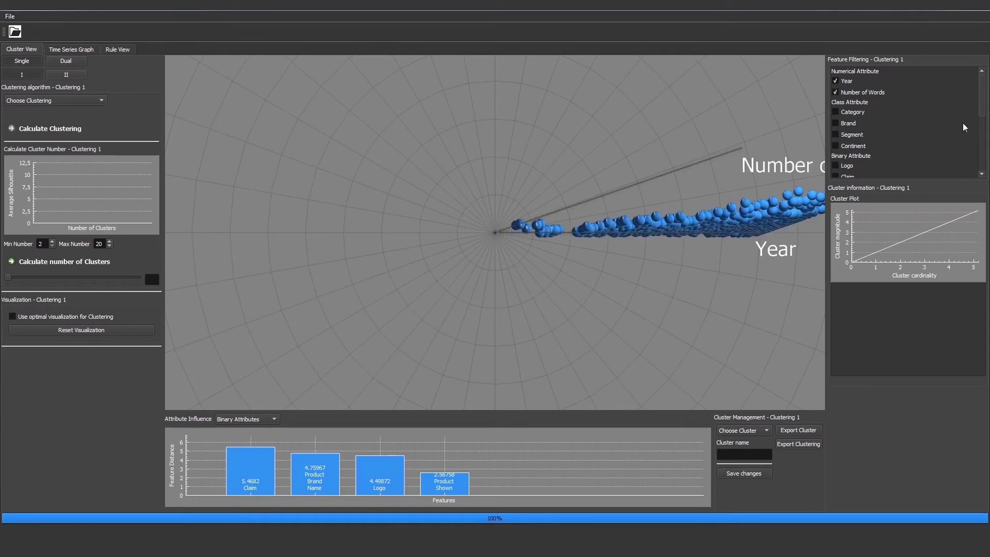
scroll(983, 106, "down", 1)
left_click(842, 148)
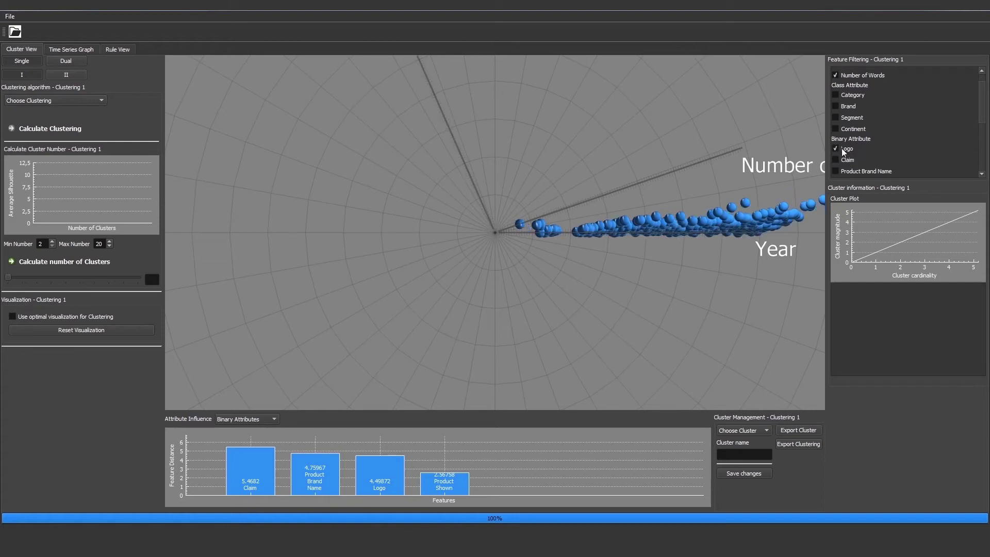
left_click(846, 156)
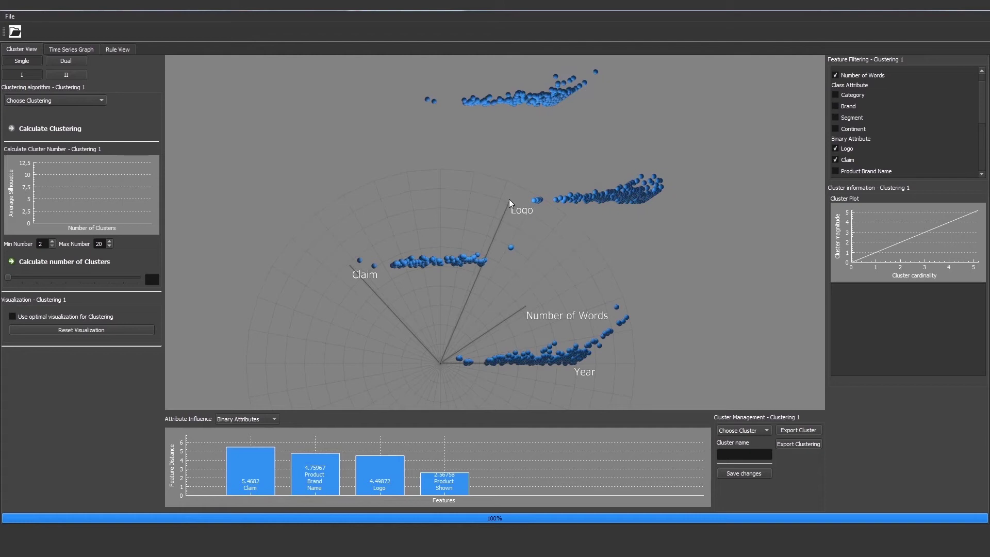
Step: Swing the Logo axis toward the Claim axis and shorten it, and move the end of the Number of Words axis slightly upward
left_click_drag(510, 204, 410, 295)
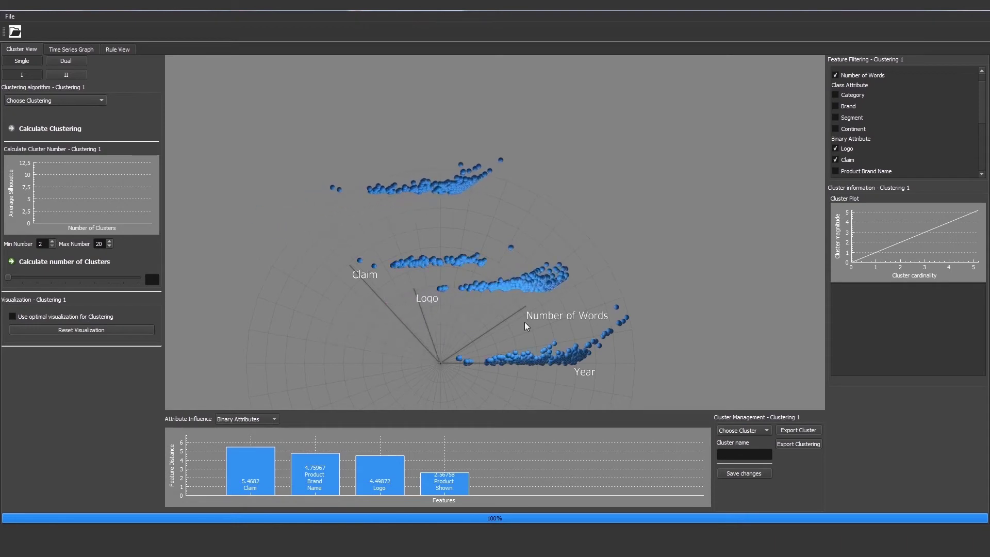
mouse_move(525, 309)
left_mouse_down()
mouse_move(607, 255)
mouse_move(661, 165)
mouse_move(552, 132)
mouse_move(557, 277)
mouse_move(526, 290)
left_mouse_up()
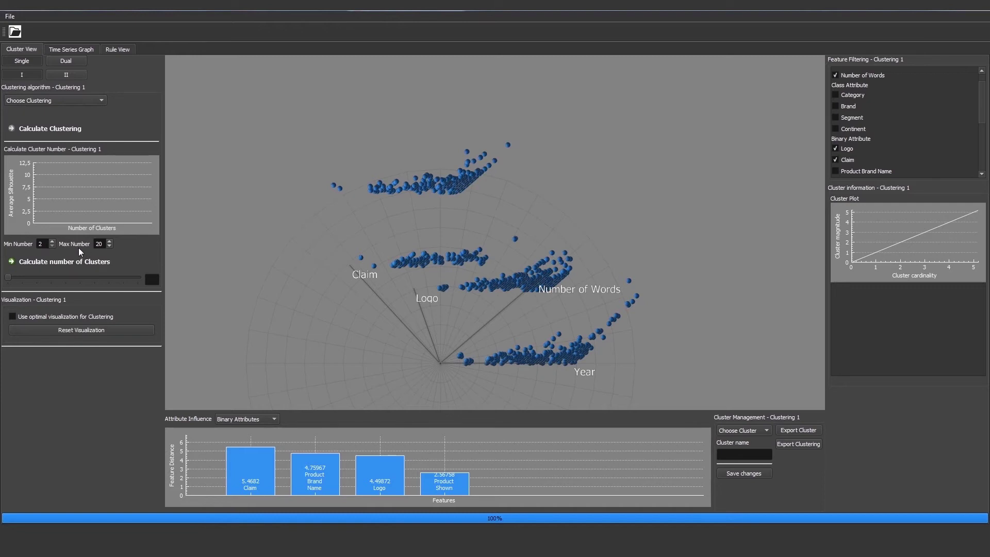
Step: Calculate the number of clusters with a maximum of 10 and keep the clustering at 4 clusters
double_click(38, 244)
double_click(99, 244)
type("10")
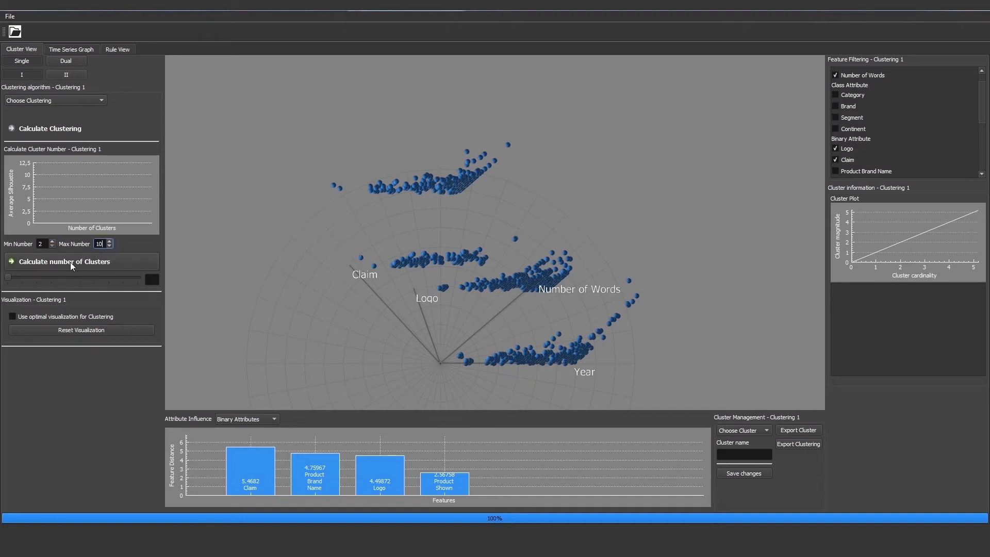
left_click(69, 265)
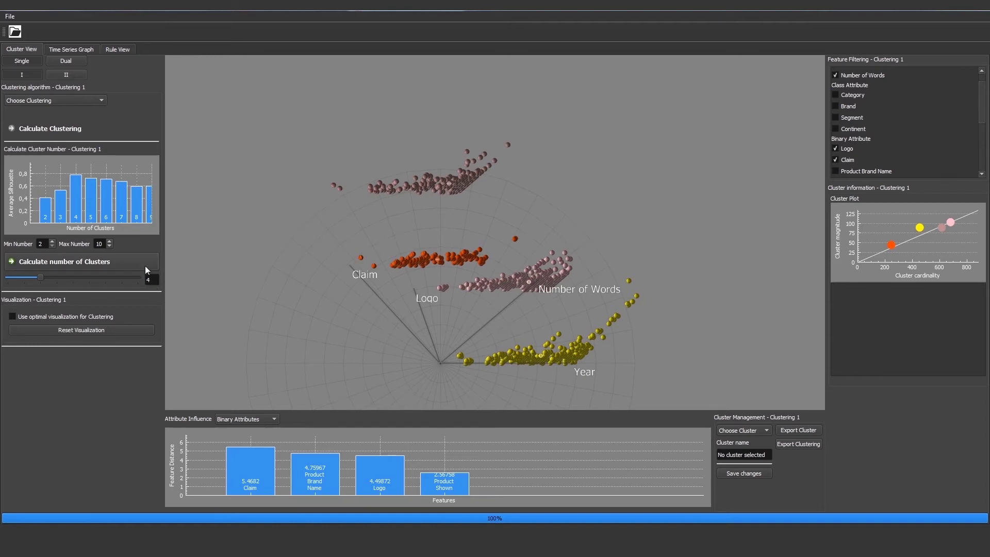
mouse_move(134, 217)
left_mouse_down()
mouse_move(90, 218)
mouse_move(122, 216)
left_mouse_up()
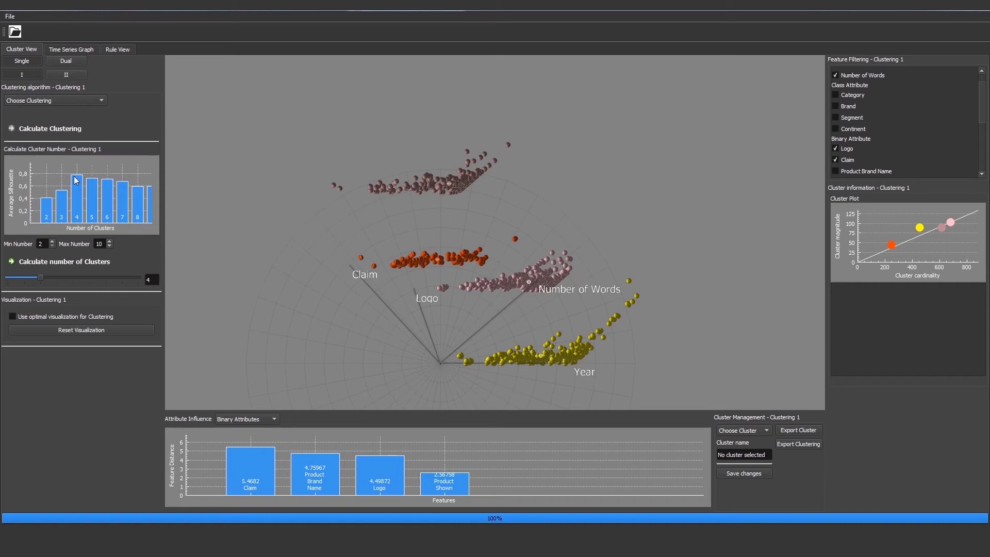
mouse_move(36, 280)
left_mouse_down()
mouse_move(11, 280)
mouse_move(145, 283)
mouse_move(39, 280)
left_mouse_up()
Step: Apply the optimal visualization to the clustering
left_click(35, 316)
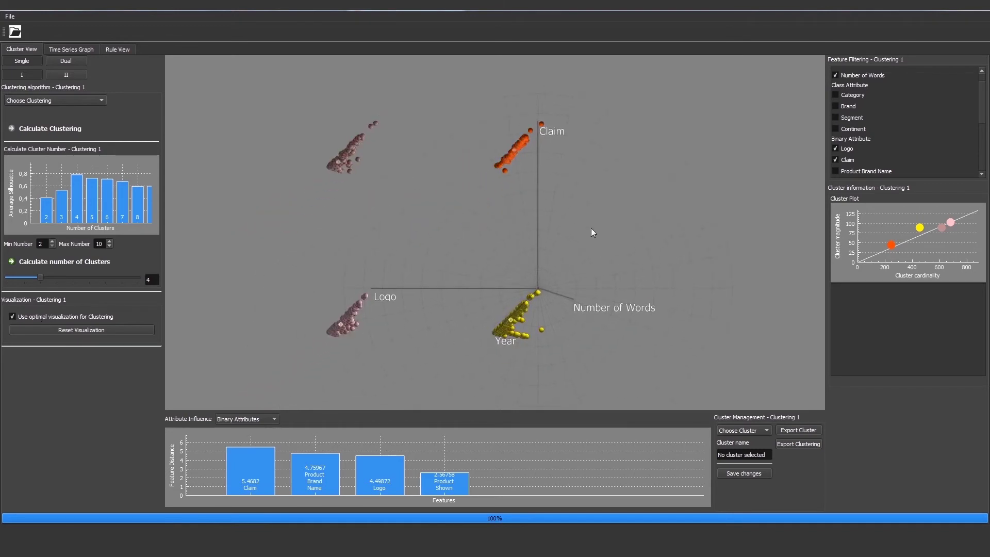
left_click_drag(422, 110, 674, 333)
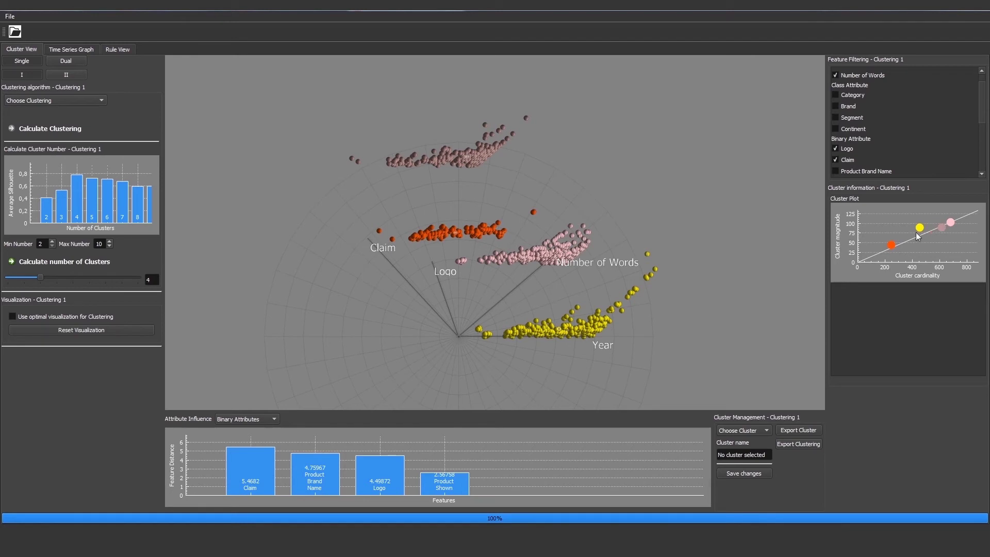
Step: Select Cluster 1 and the light pink cluster in turn to inspect their cluster information
left_click(754, 431)
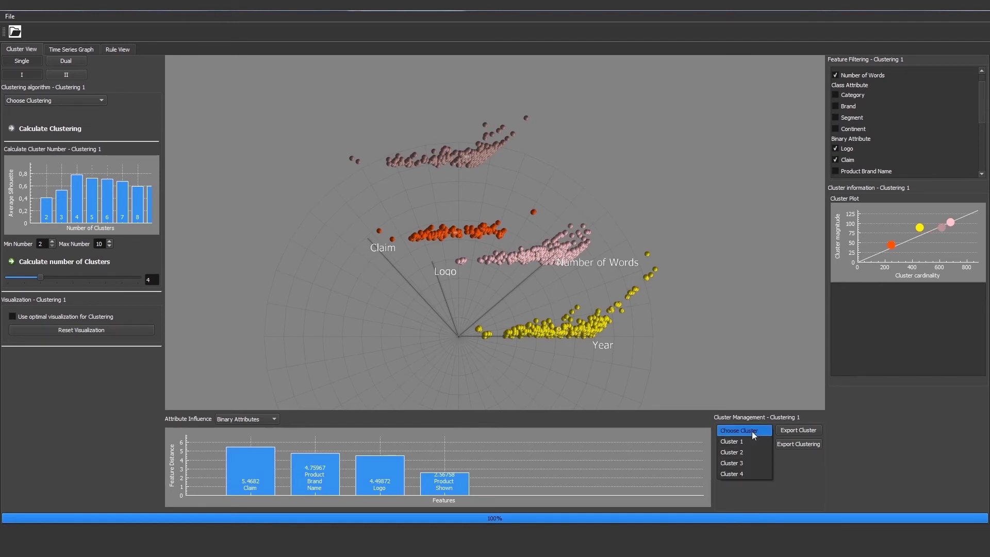
left_click(744, 436)
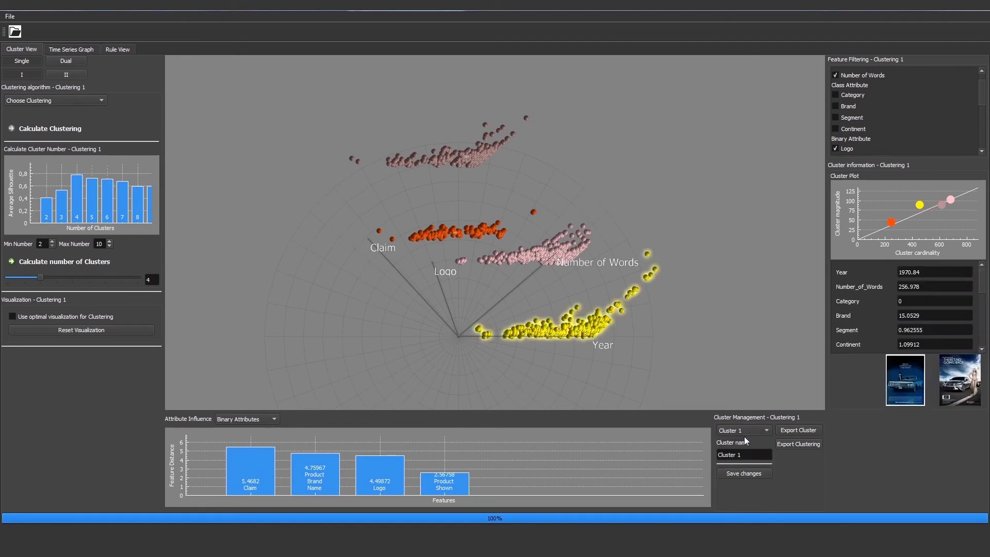
left_click(548, 258)
Step: Rename the orange cluster to "Orange Cluster" and save the change
left_click(478, 233)
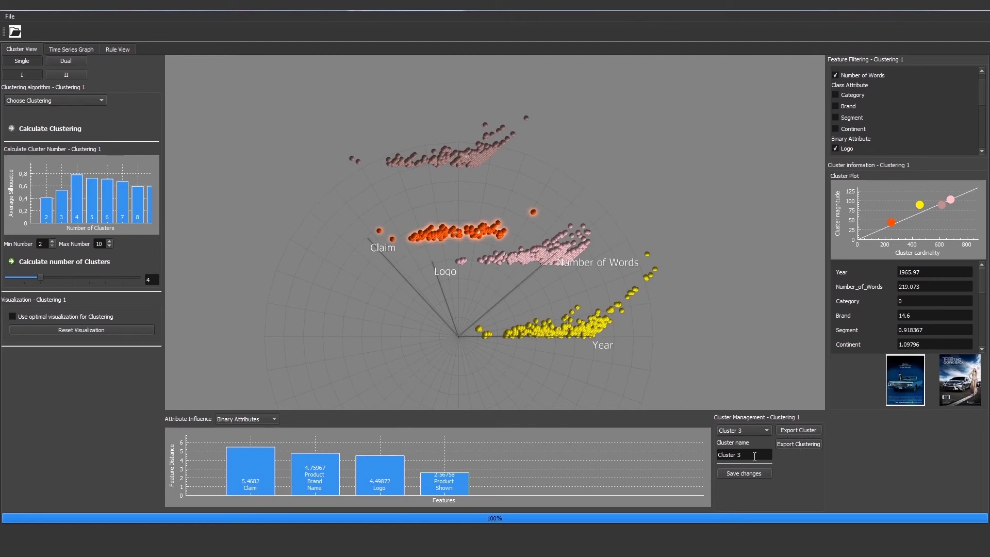
left_click_drag(752, 455, 714, 456)
type("Orange Cluster")
left_click(750, 473)
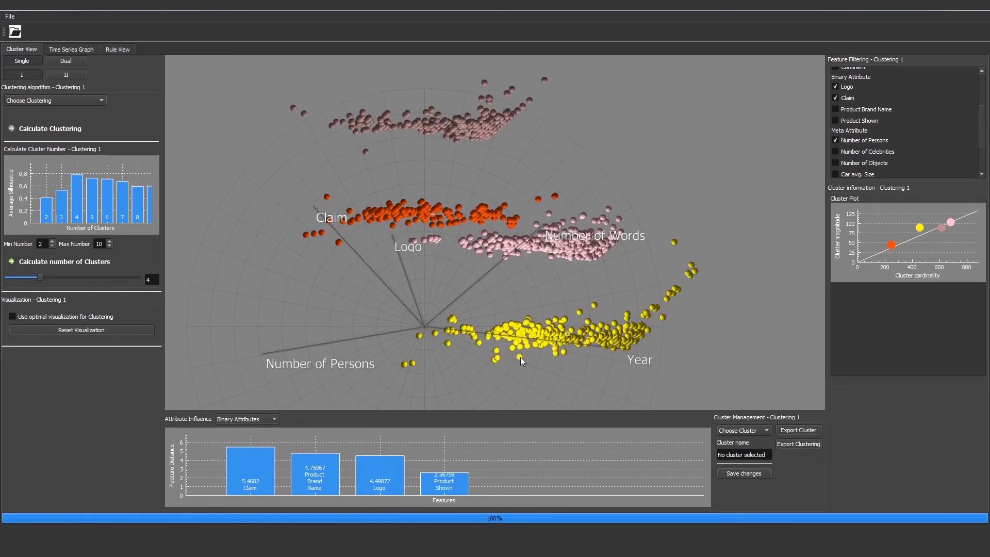
Step: Open the data object of a yellow point below the main yellow group and show its person, face and object bounding boxes
scroll(524, 358, "up", 3)
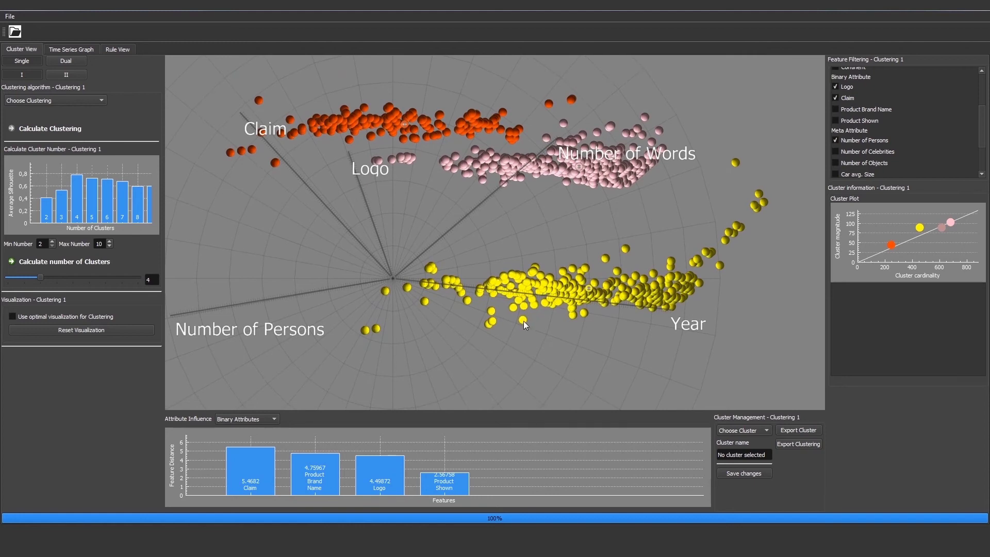
double_click(524, 321)
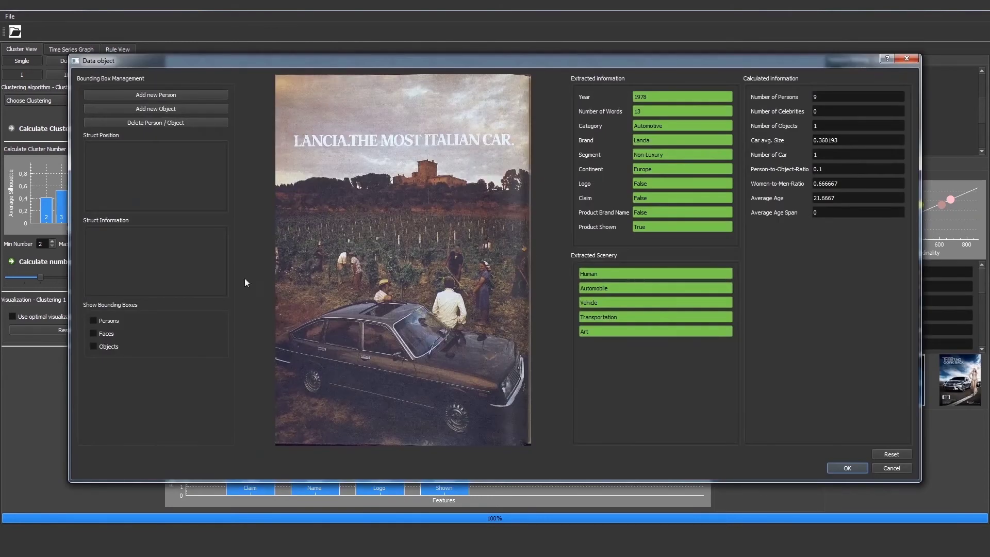
left_click(101, 322)
left_click(103, 333)
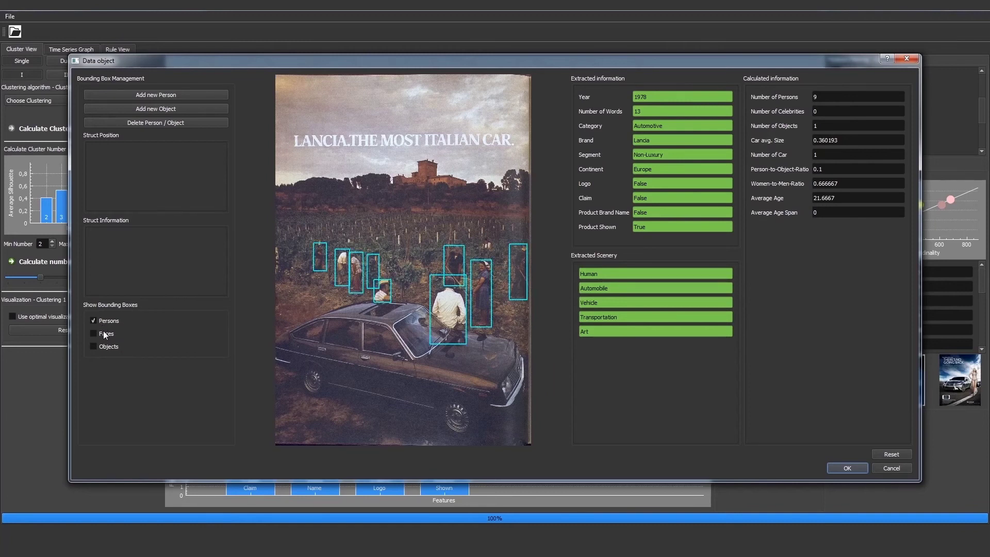
left_click(105, 349)
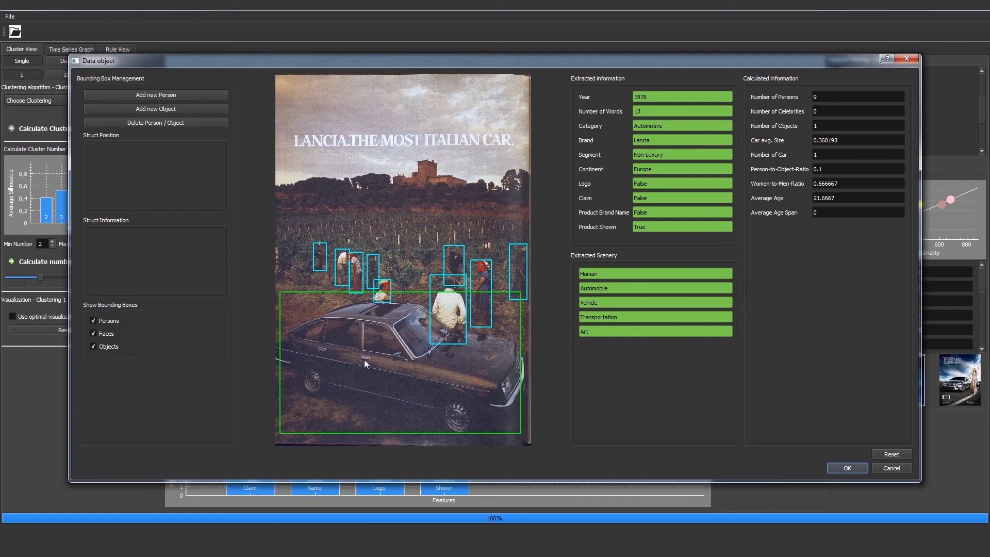
Step: Shift the car's bounding box slightly to about X 0.025, Y 0.588 and deselect it
left_click(348, 361)
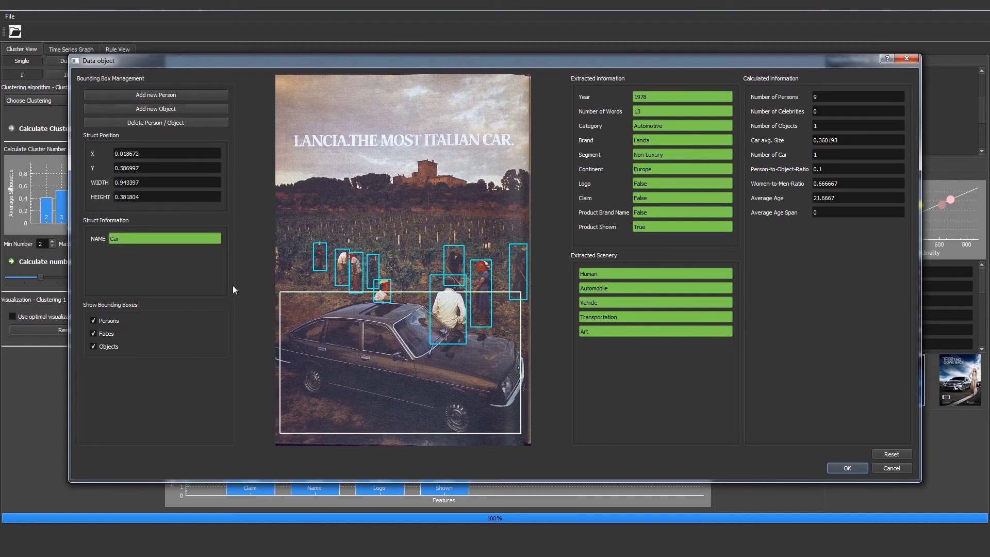
mouse_move(395, 367)
left_mouse_down()
mouse_move(463, 339)
mouse_move(374, 338)
mouse_move(406, 371)
mouse_move(397, 367)
left_mouse_up()
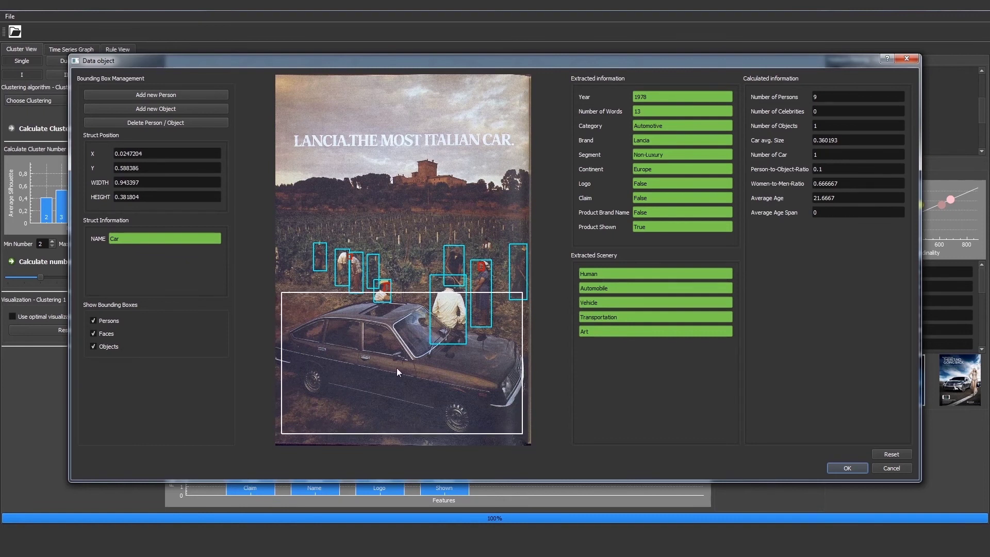
left_click(290, 255)
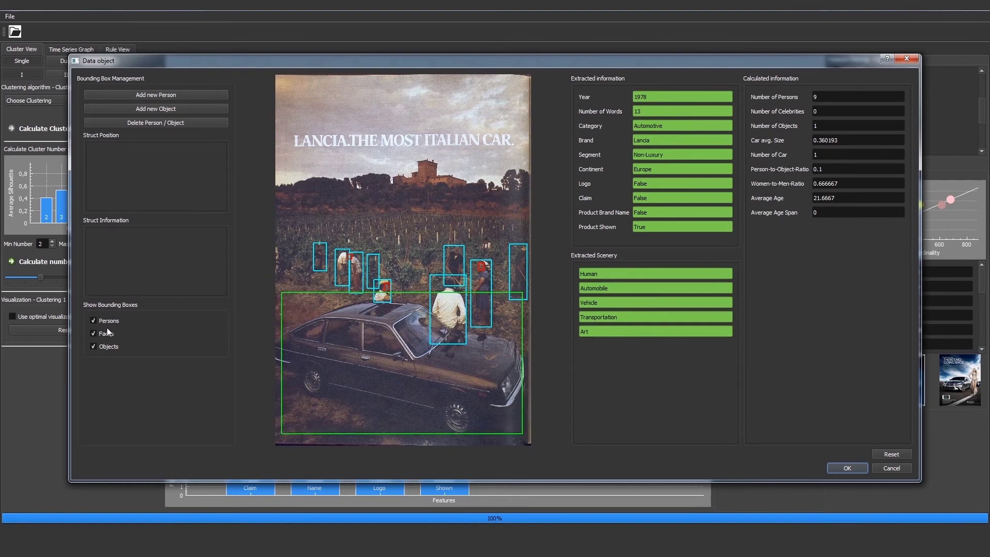
Step: Inspect the gender, emotion, celebrity and age details of the person with the red headscarf
left_click(482, 266)
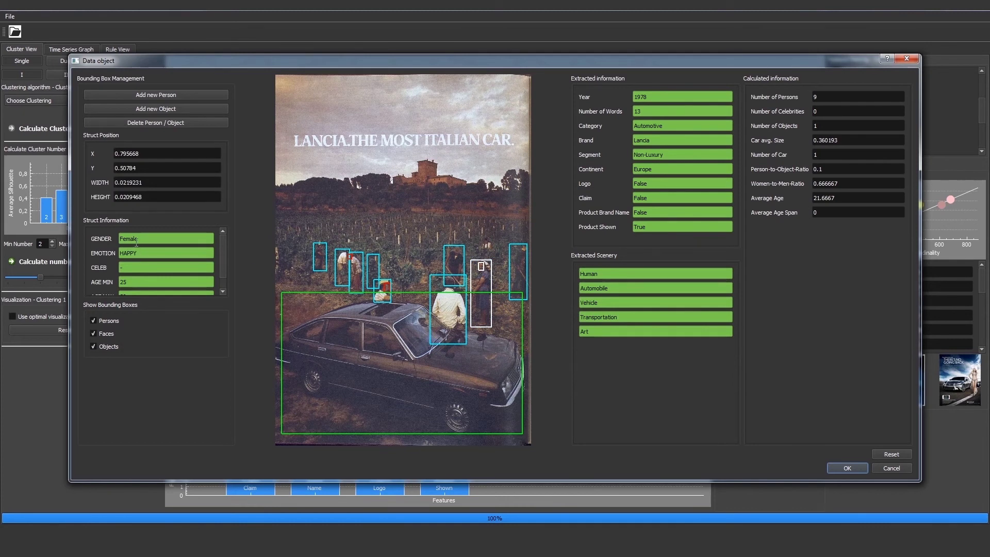
scroll(223, 255, "down", 1)
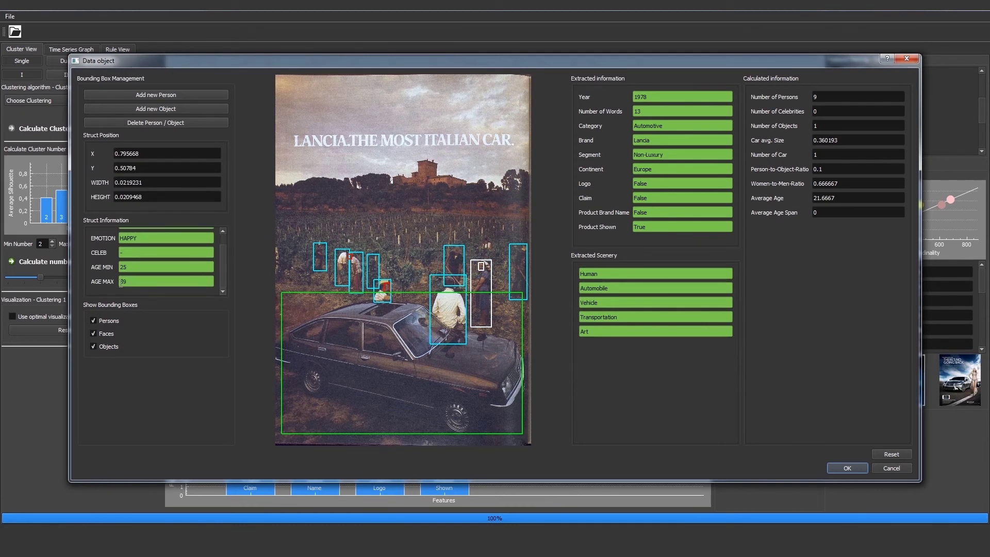
Step: Try moving the car's bounding box up over the field to about X 0.007, Y 0.316, and reset the bounding box changes
left_click(357, 347)
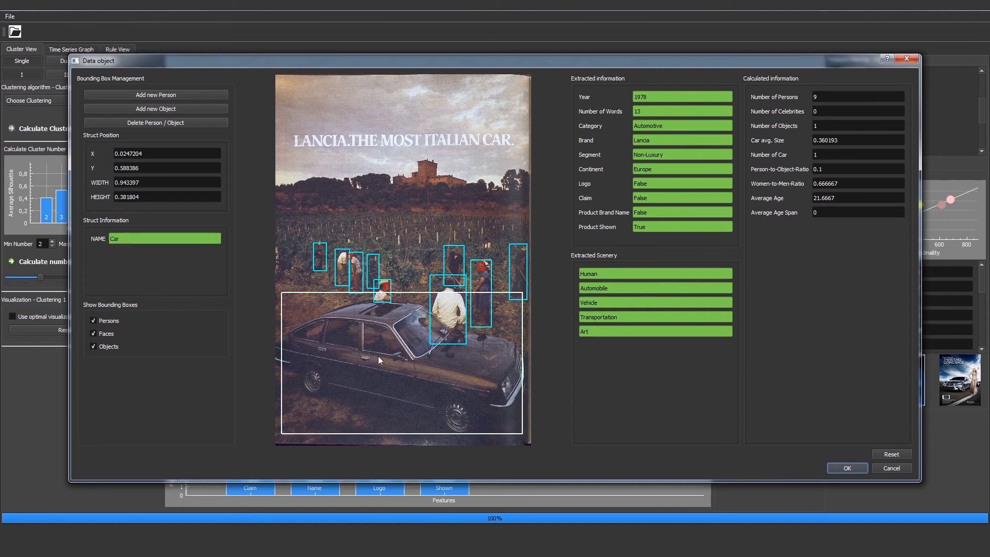
left_click_drag(379, 355, 374, 255)
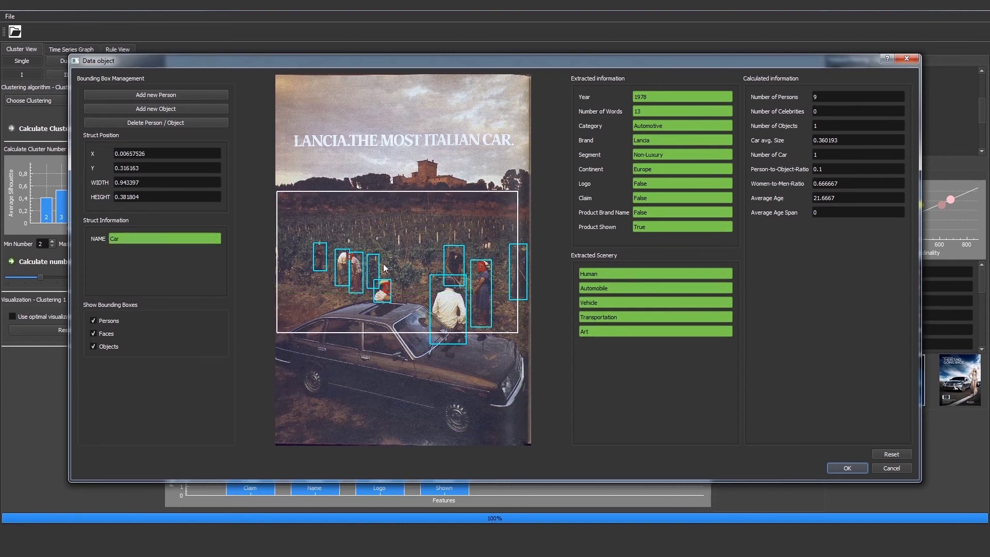
left_click(894, 454)
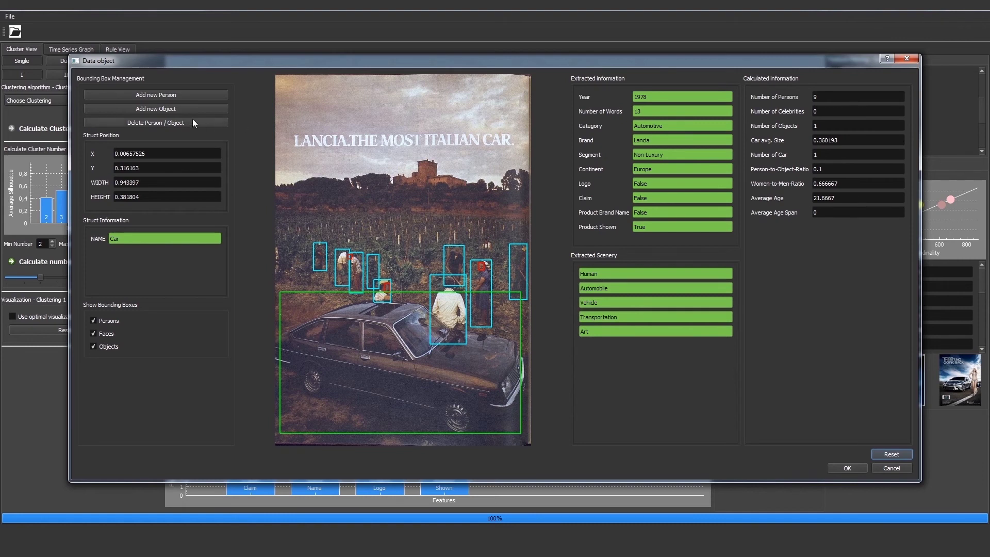
Step: Close the data object and show the dual cluster view with the second clustering active
key("Escape")
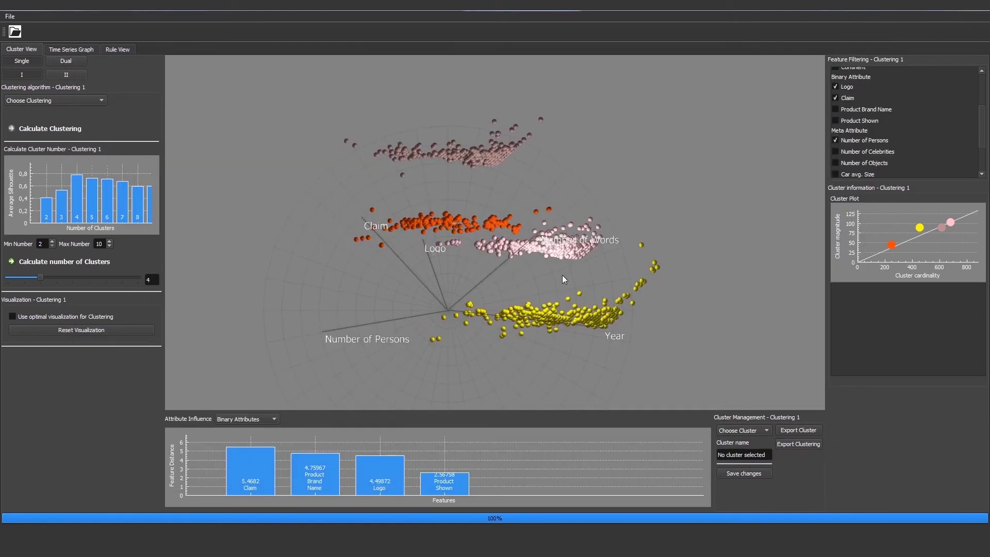
left_click(70, 61)
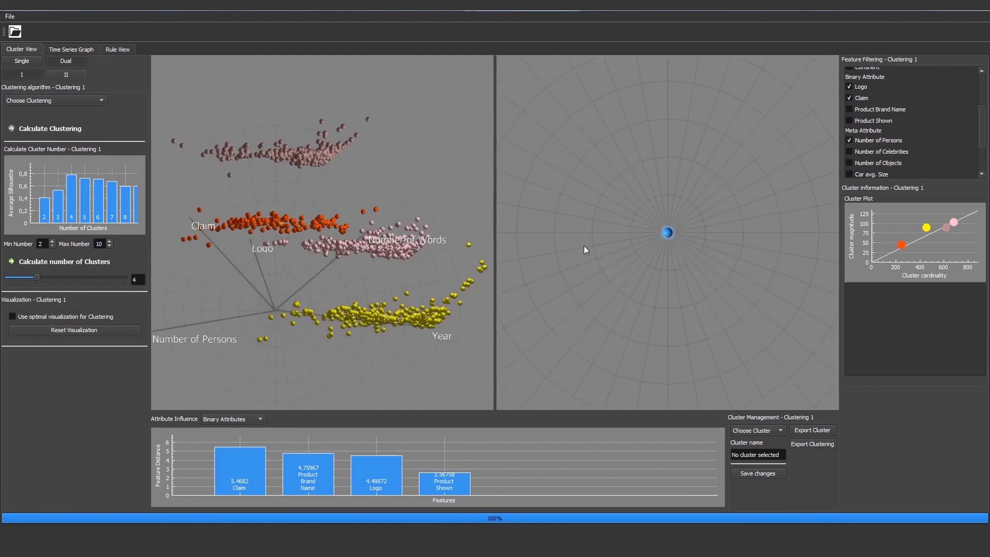
left_click(67, 75)
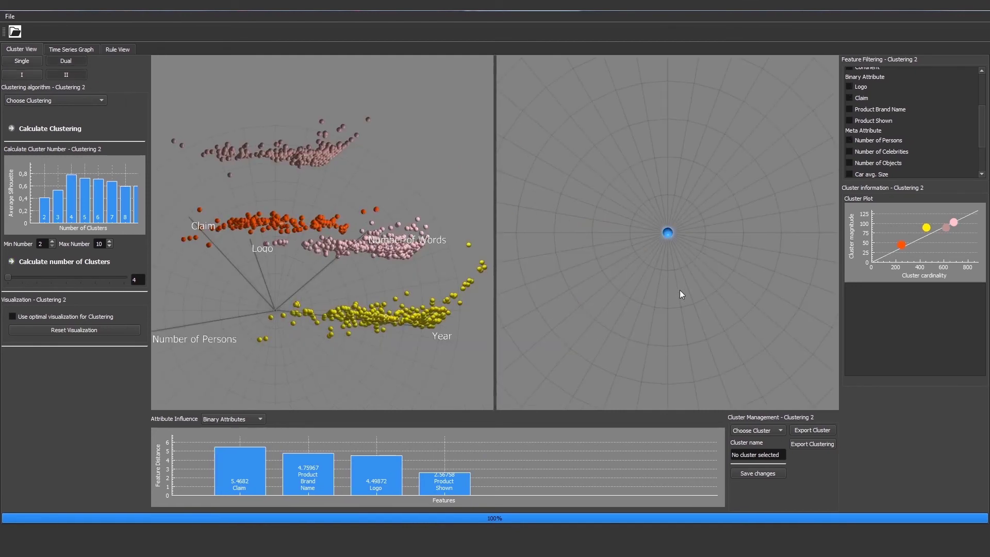
Step: Select Year, Number of Words, Segment, Continent and Claim as the features of the second clustering
scroll(920, 107, "up", 3)
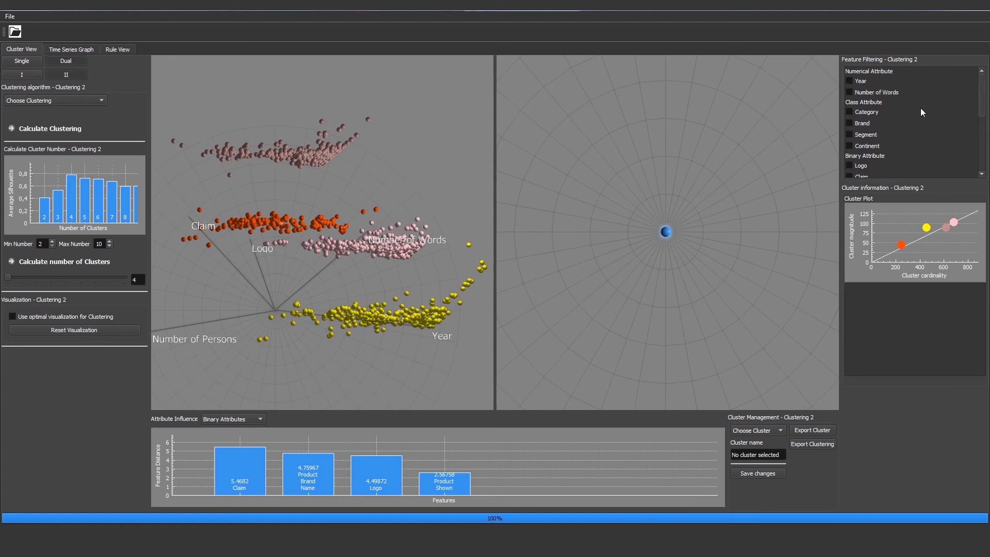
left_click(858, 82)
left_click(856, 93)
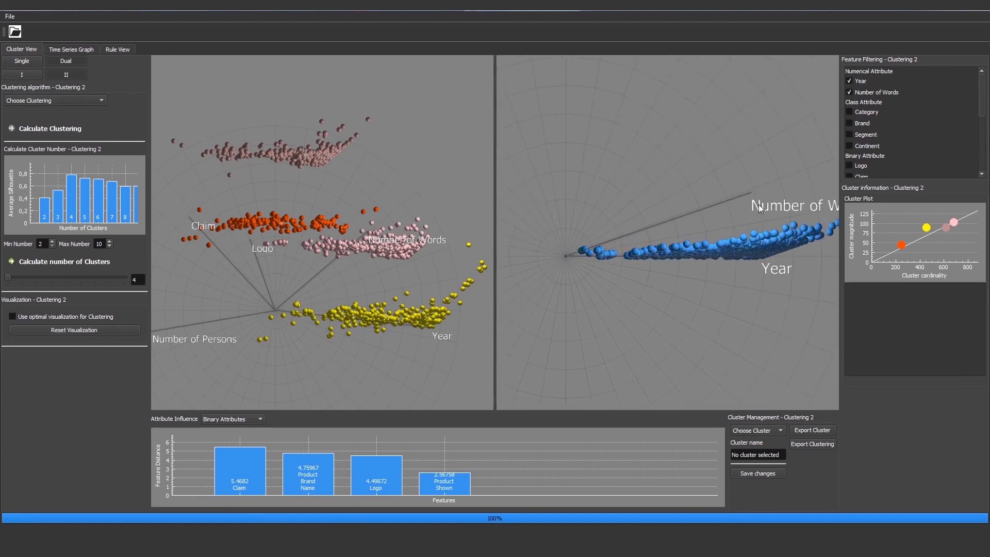
left_click_drag(759, 204, 676, 291)
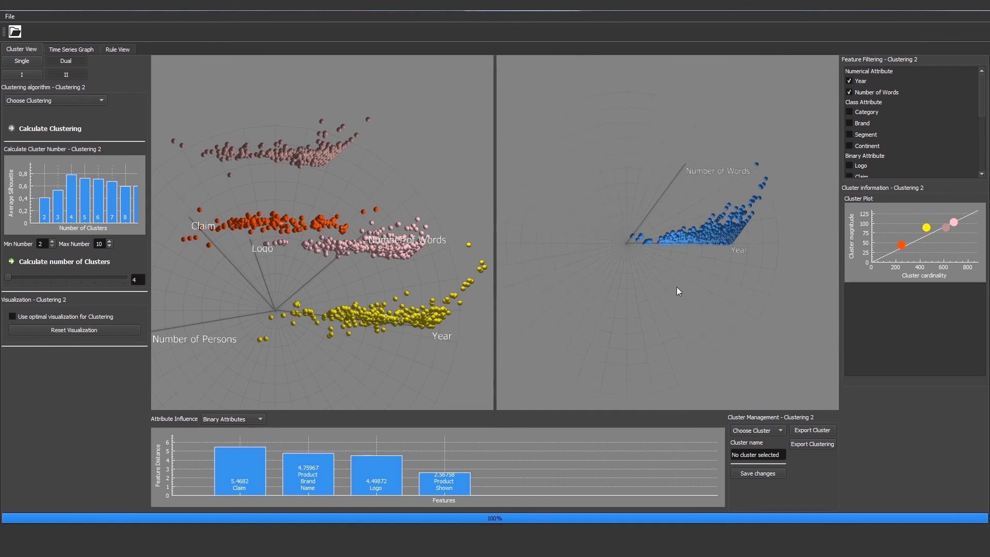
left_click(859, 135)
left_click(855, 146)
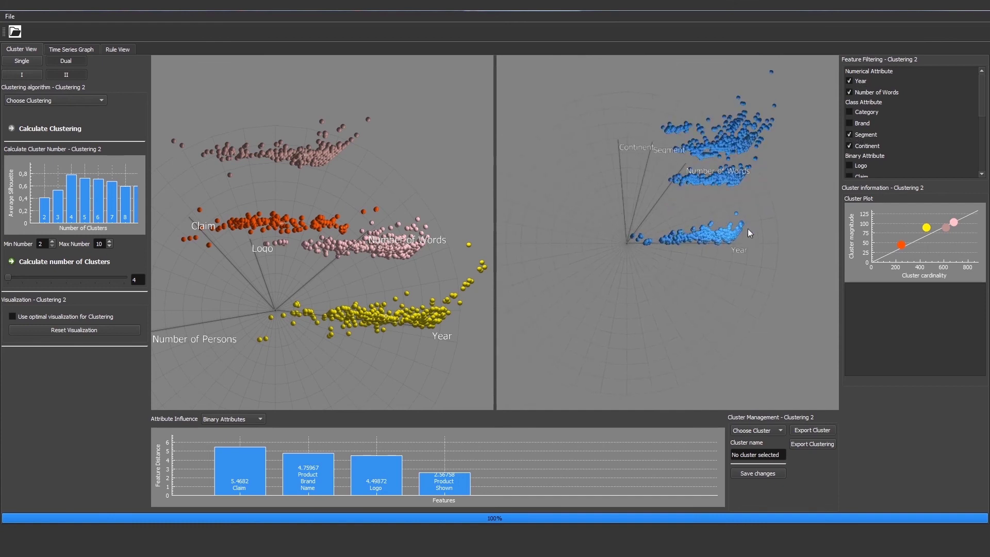
scroll(859, 150, "down", 1)
left_click(857, 145)
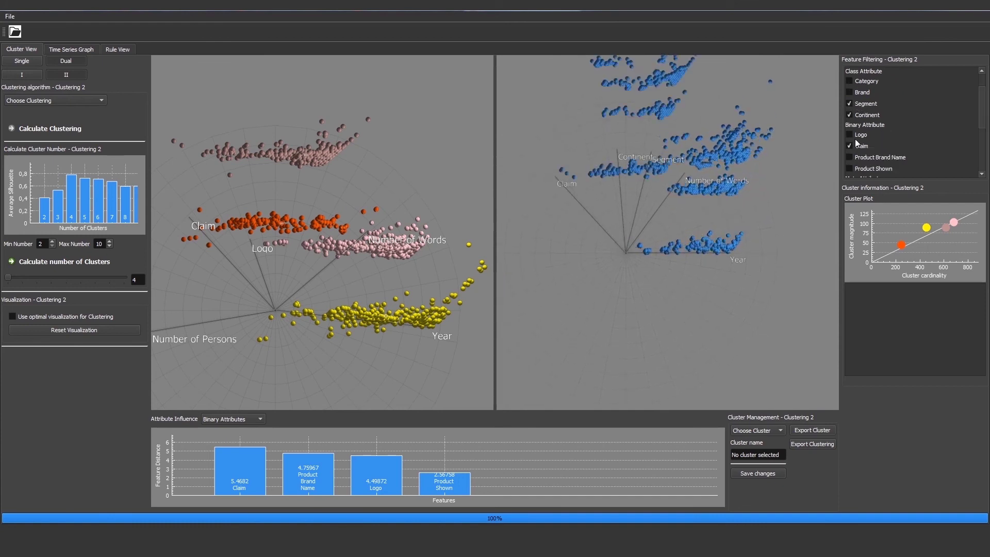
Step: Calculate the second clustering with k-Means++ and 4 clusters
left_click(48, 101)
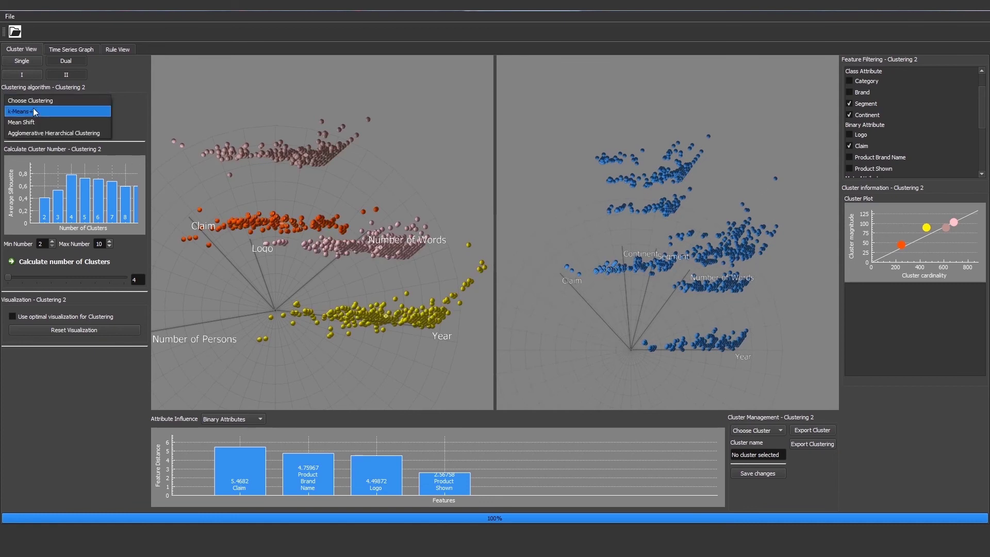
left_click(34, 111)
left_click(71, 112)
left_click(71, 112)
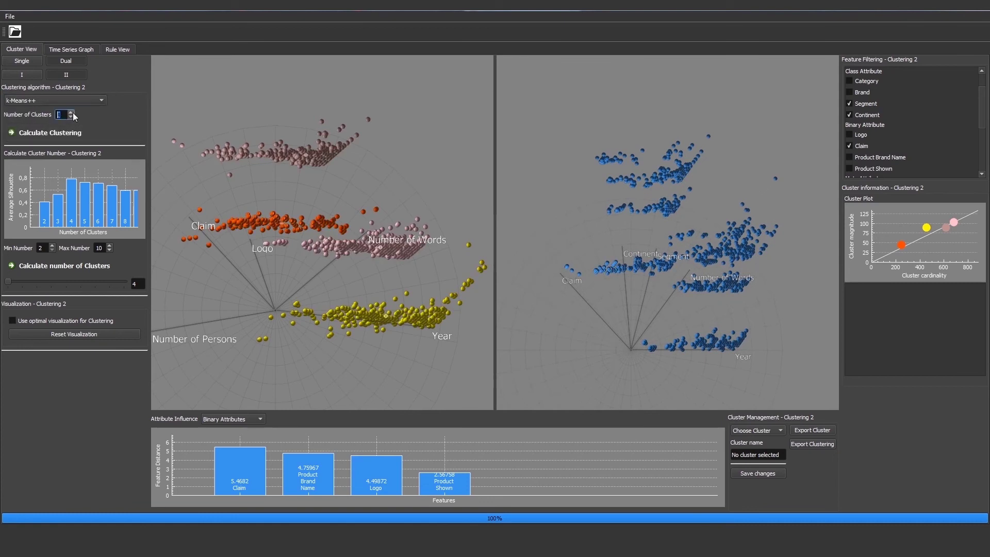
left_click(45, 132)
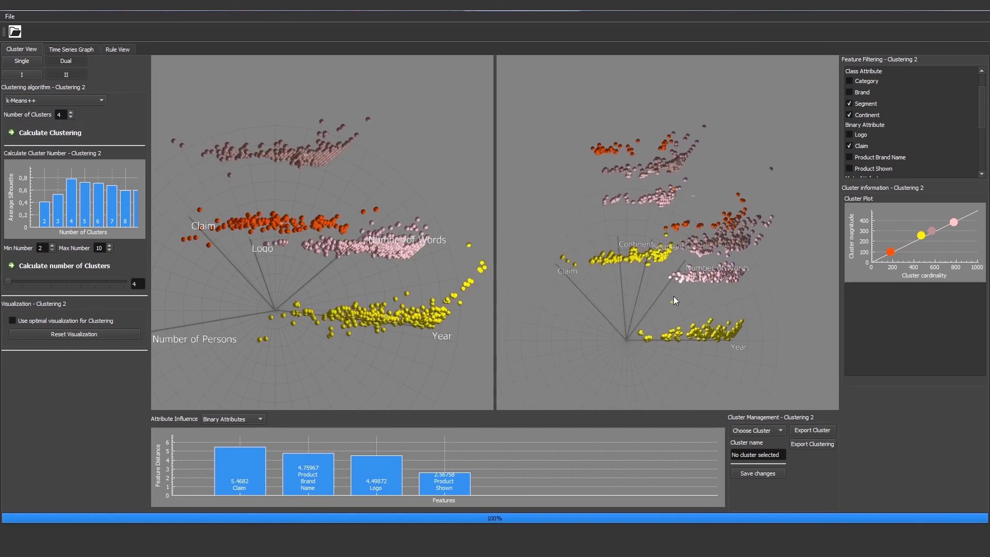
scroll(355, 267, "down", 3)
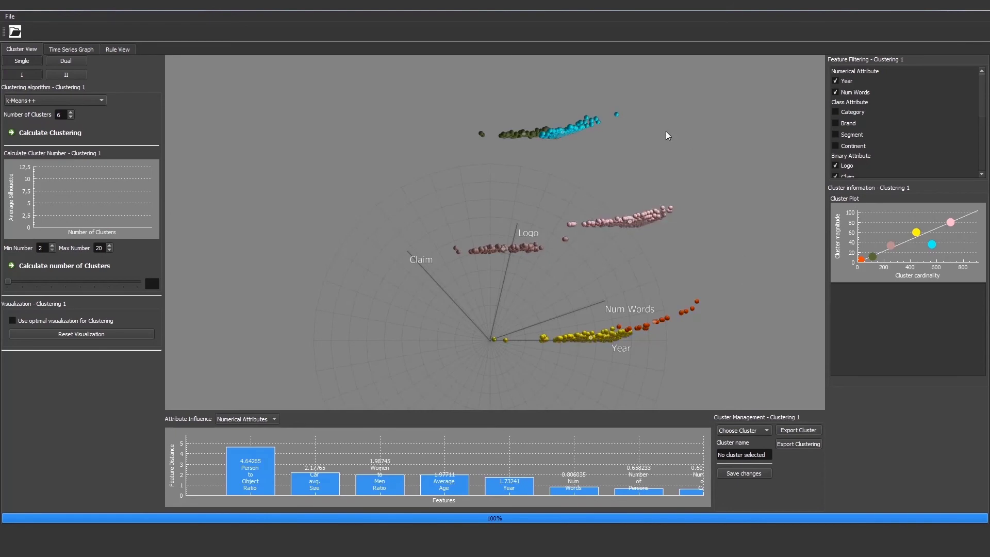
Step: Plot Num Words, Number of Persons and Number of Celebrities for the complete dataset in the time series graph
left_click(91, 52)
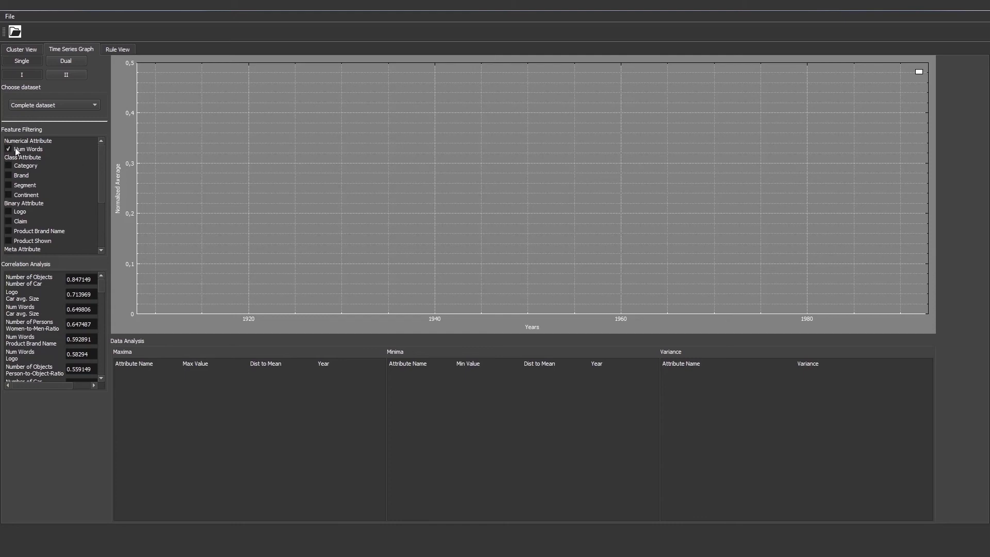
scroll(38, 193, "down", 2)
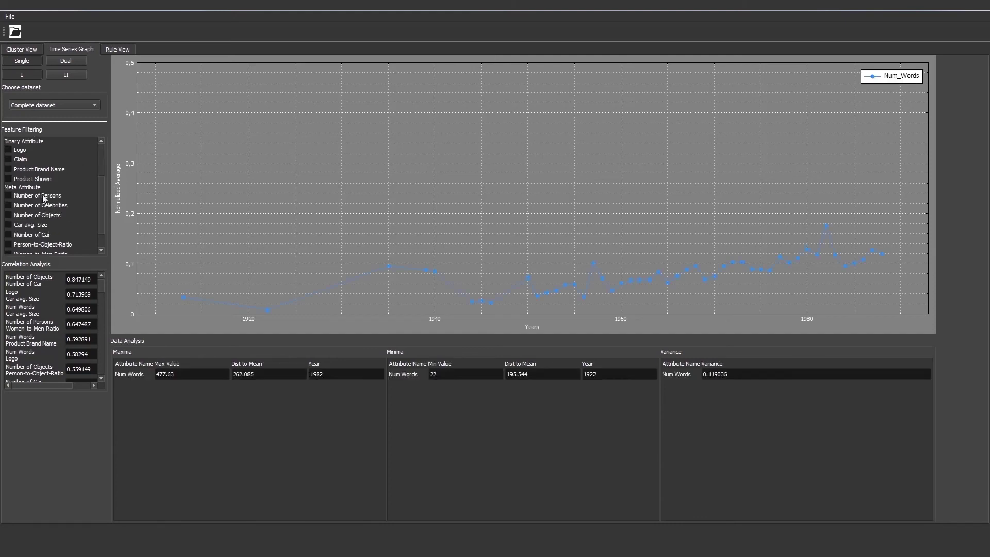
left_click(43, 196)
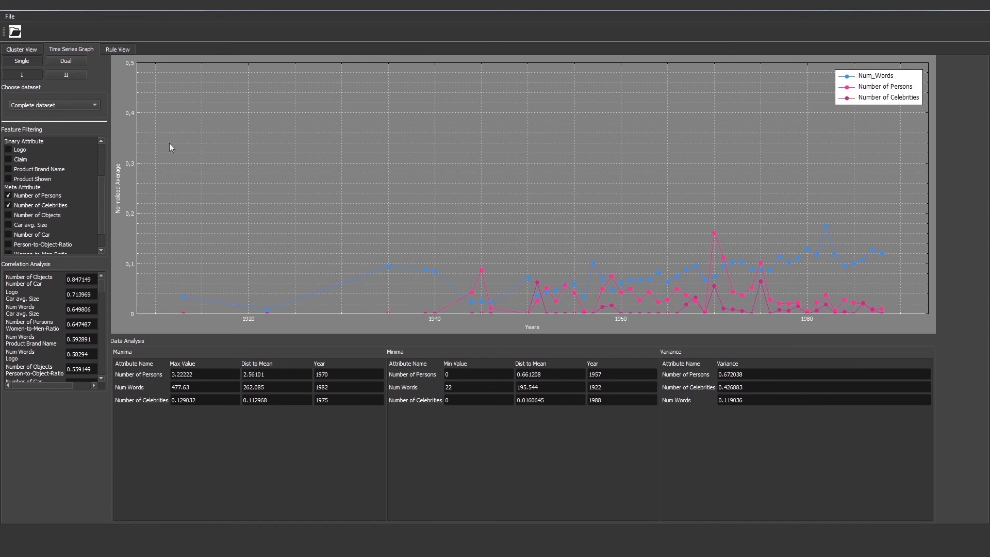
Step: Switch the time series dataset to Cluster 1, view Cluster 4 for comparison and return to Cluster 1
left_click(67, 105)
left_click(52, 115)
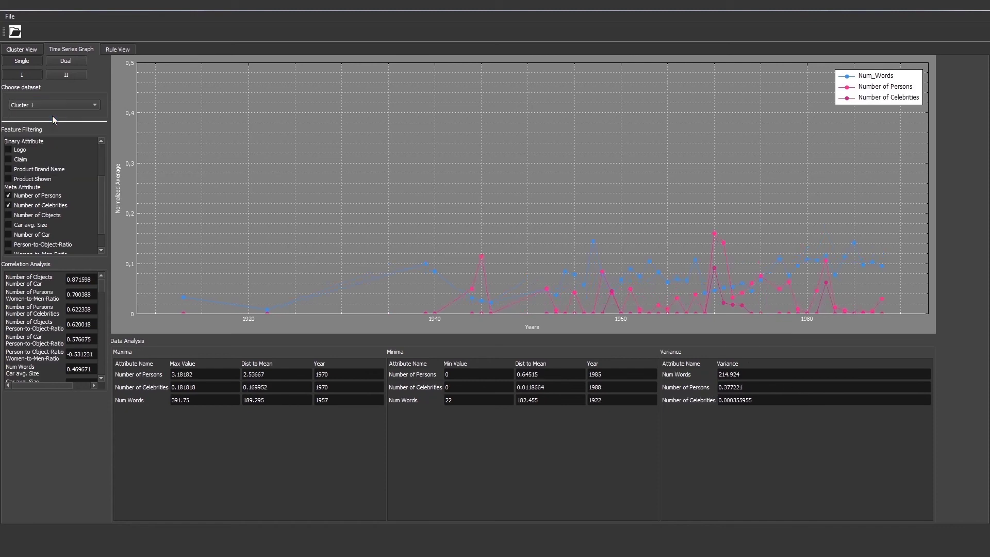
left_click(59, 104)
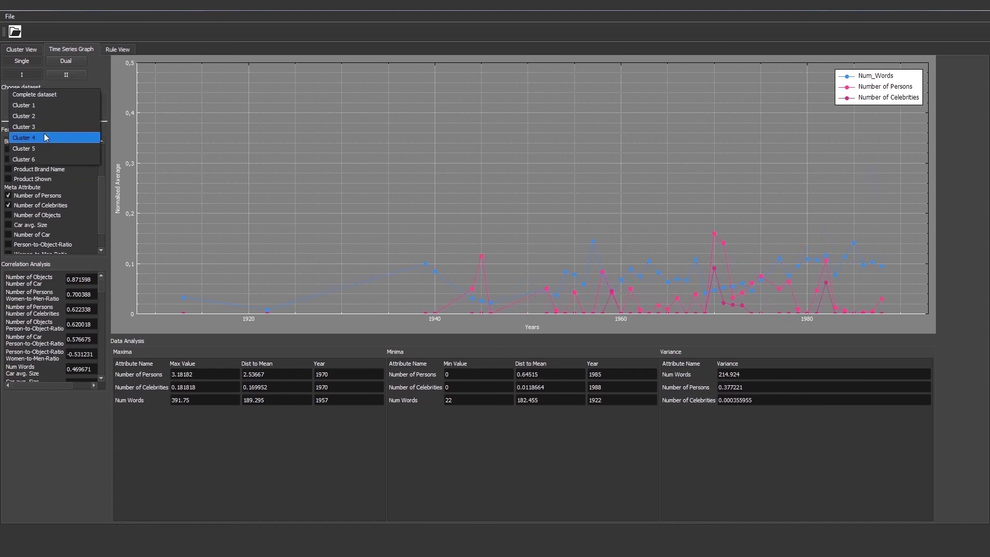
left_click(45, 133)
left_click(44, 106)
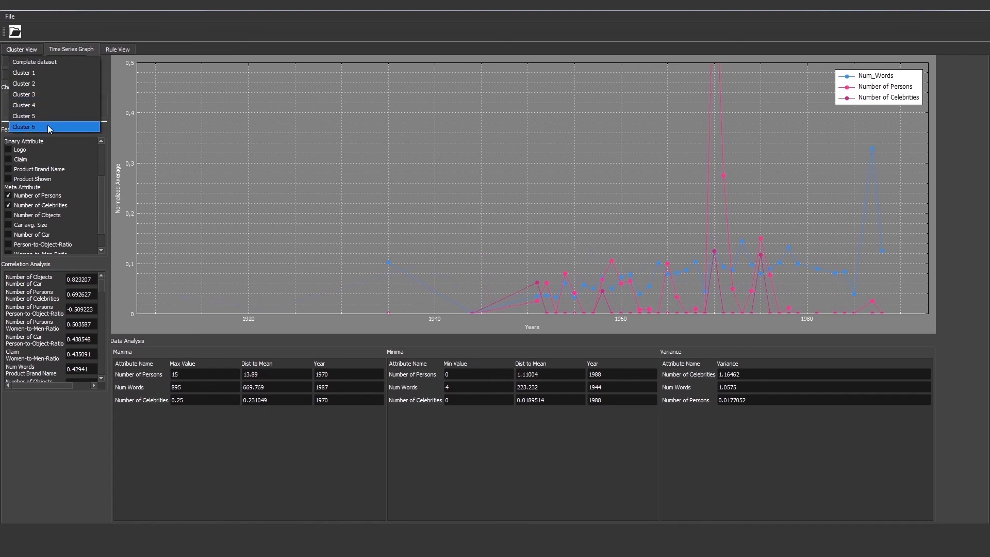
left_click(31, 73)
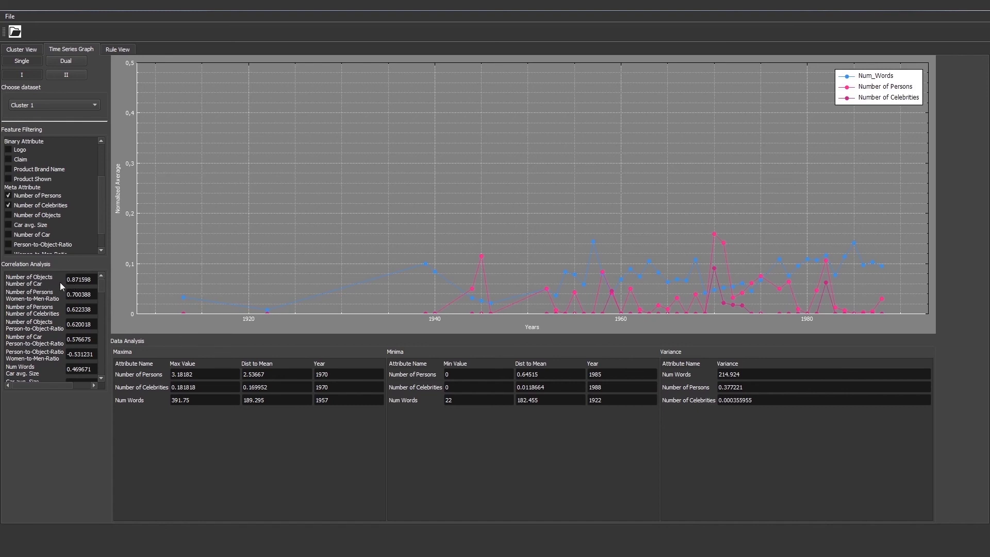
Step: Show a second time series graph beside the first, plotting only Num Words for Cluster 4
left_click(73, 64)
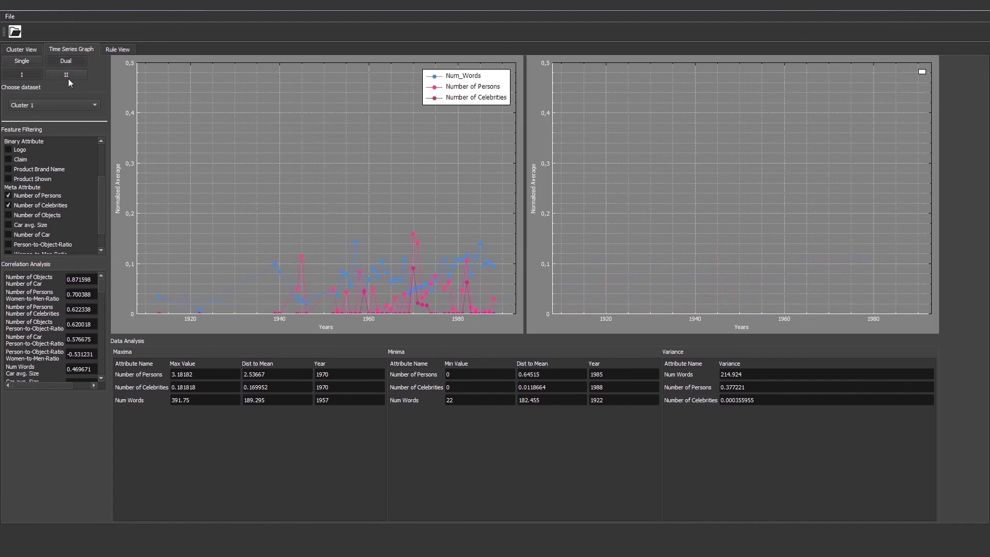
left_click(68, 77)
left_click(9, 196)
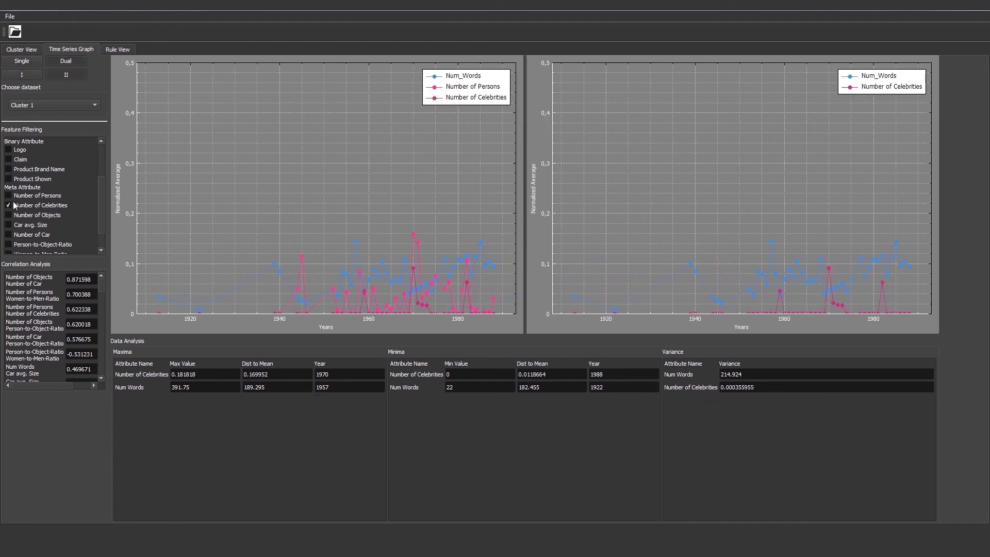
left_click(12, 205)
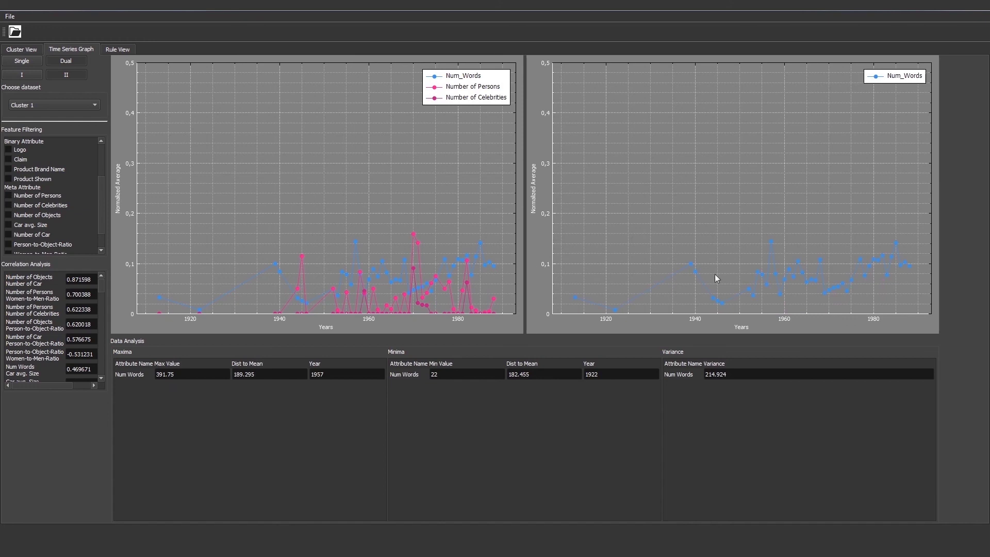
key("Down")
key("Down")
key("Down")
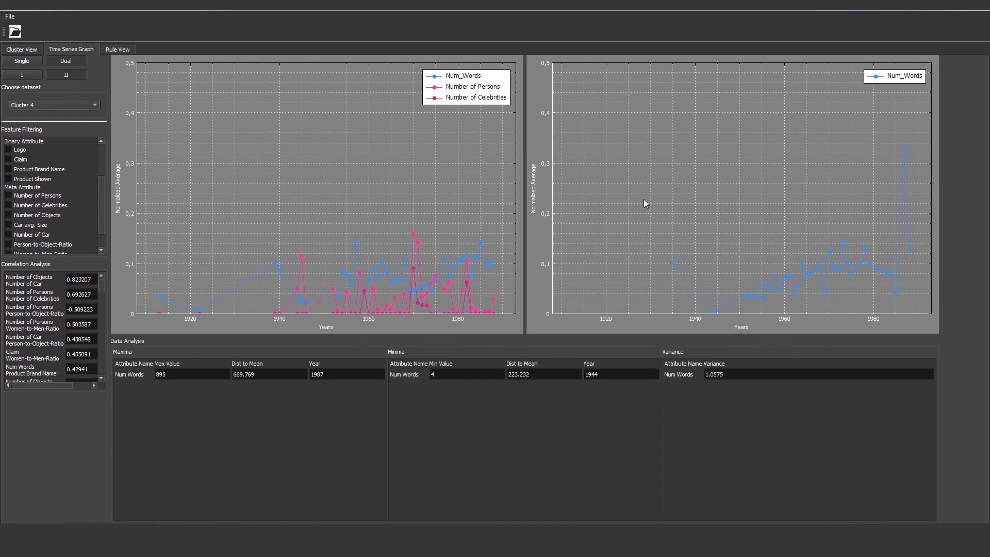
Step: Examine how the entities of Cluster 1 and Cluster 4 are distributed over the years in the Rule View
left_click(119, 48)
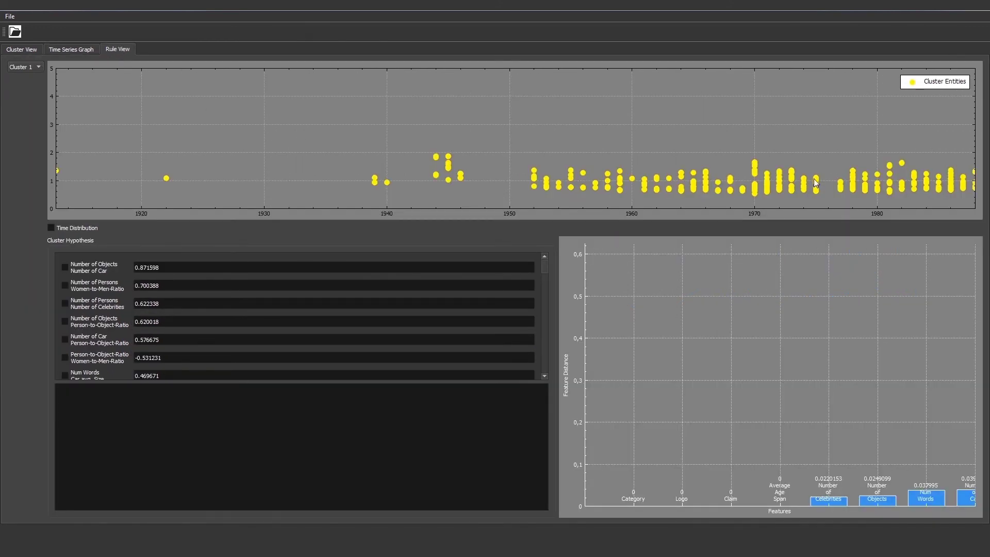
left_click_drag(805, 182, 721, 178)
left_click(21, 67)
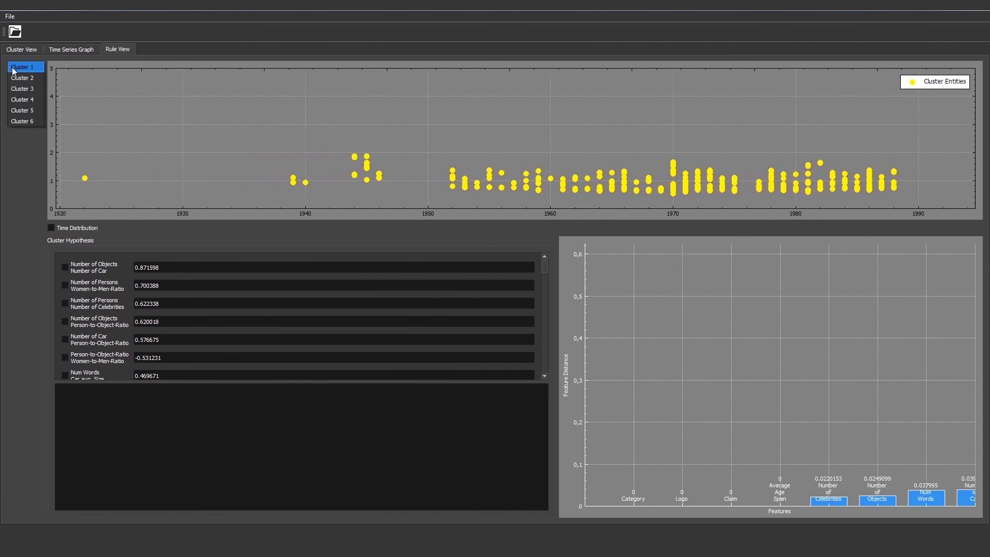
left_click(23, 103)
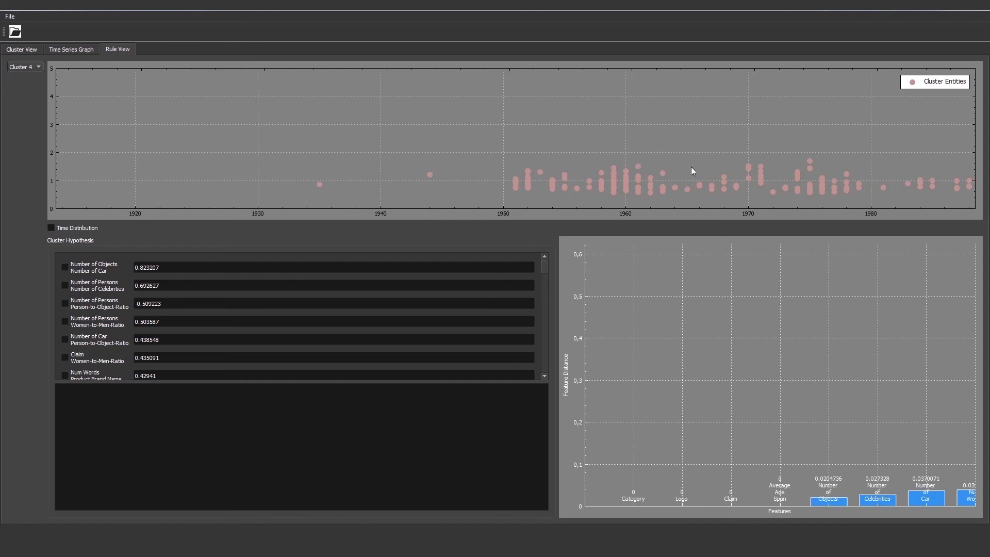
left_click_drag(691, 168, 523, 175)
Step: Display the entities of Cluster 6 in the Rule View's year plot
left_click(24, 67)
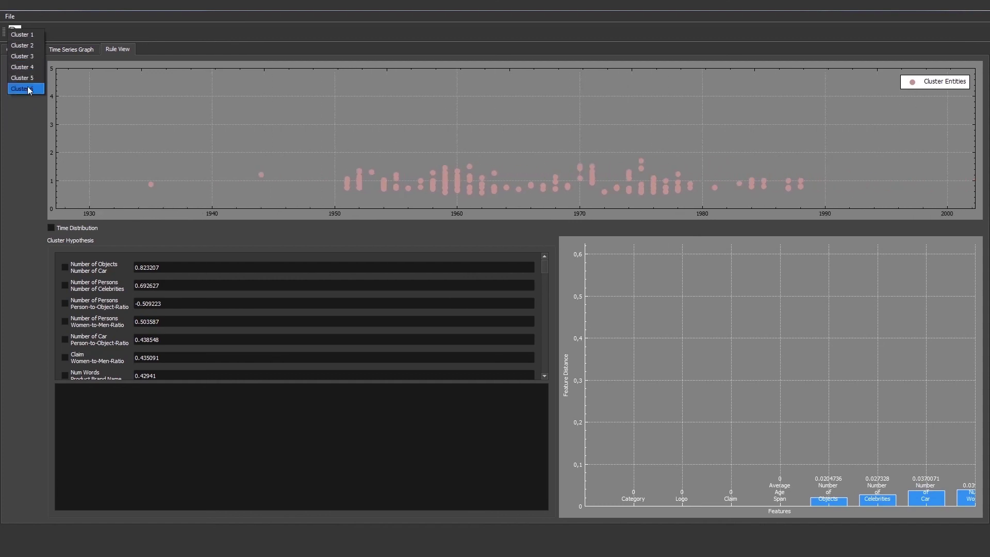
left_click(24, 88)
left_click_drag(800, 193, 518, 192)
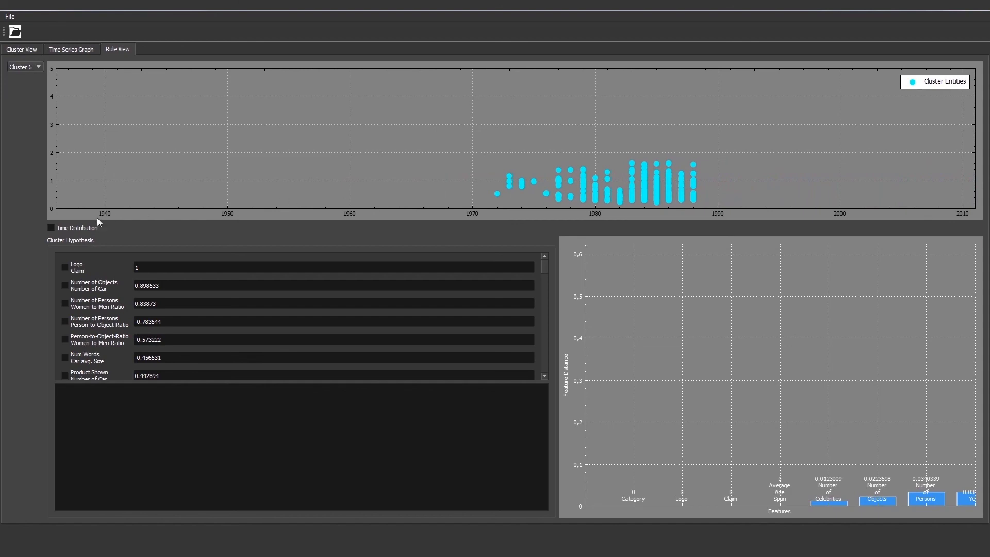
Step: Generate Cluster 6 rule texts for time distribution, Number of Objects with Number of Car, and Number of Persons with Women-to-Men-Ratio
left_click(60, 230)
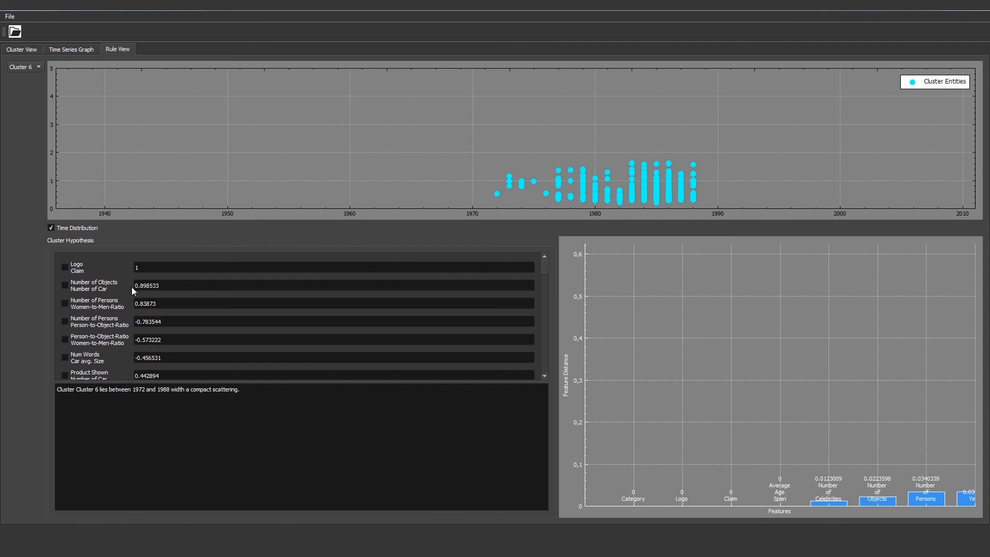
left_click(65, 286)
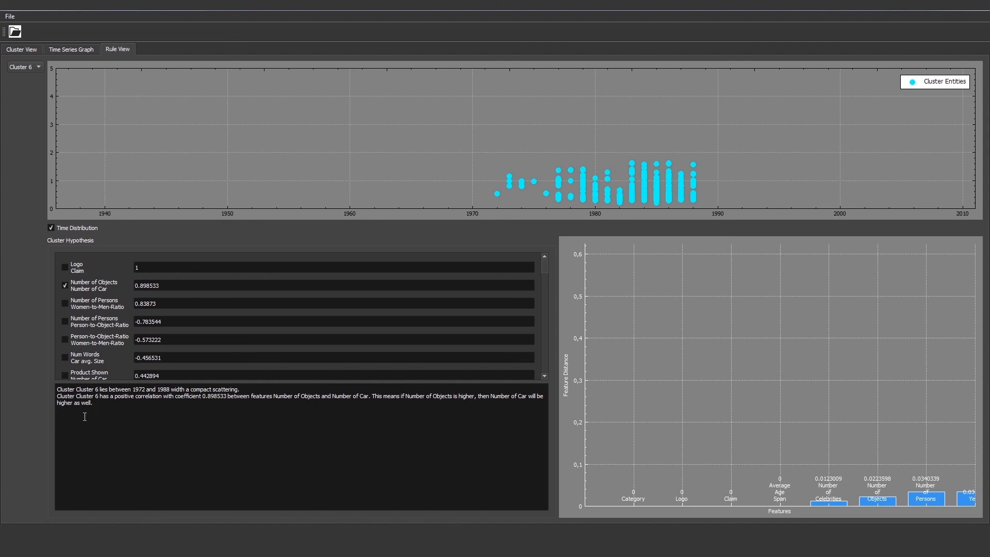
left_click(83, 305)
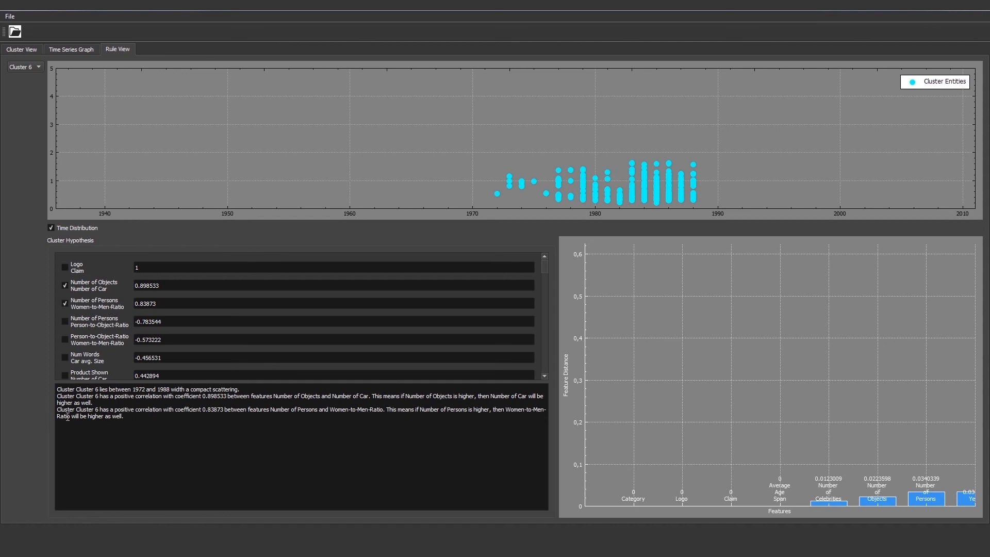
left_click_drag(135, 423, 46, 390)
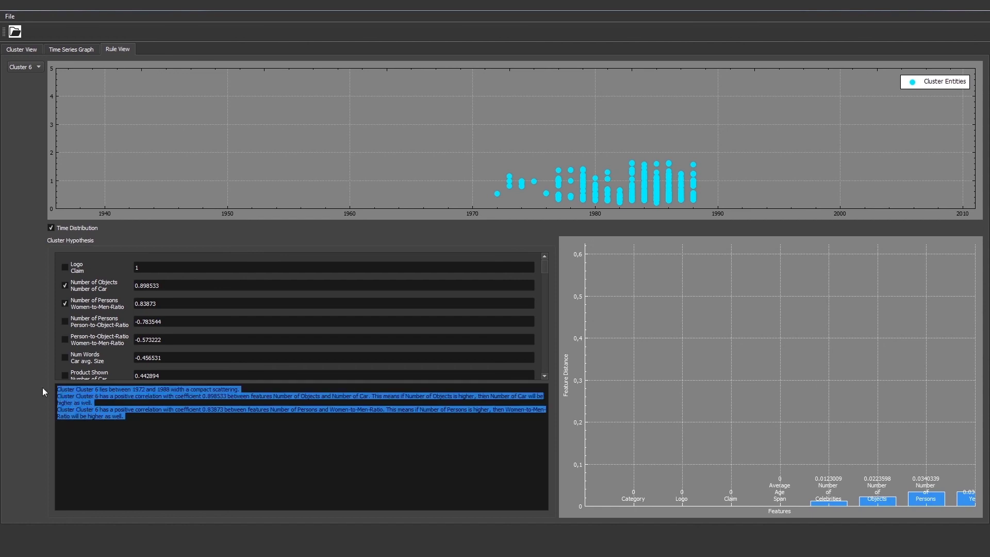
left_click(146, 411)
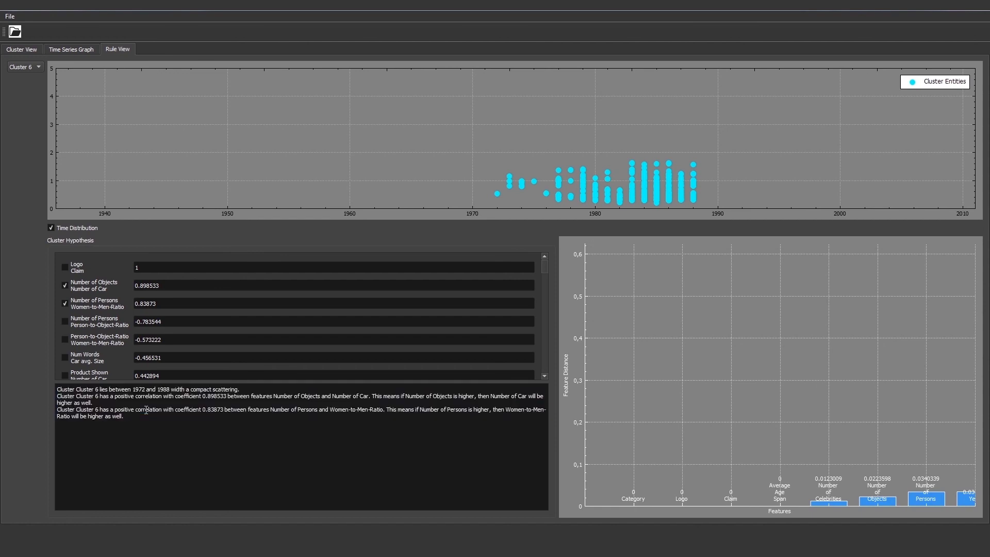